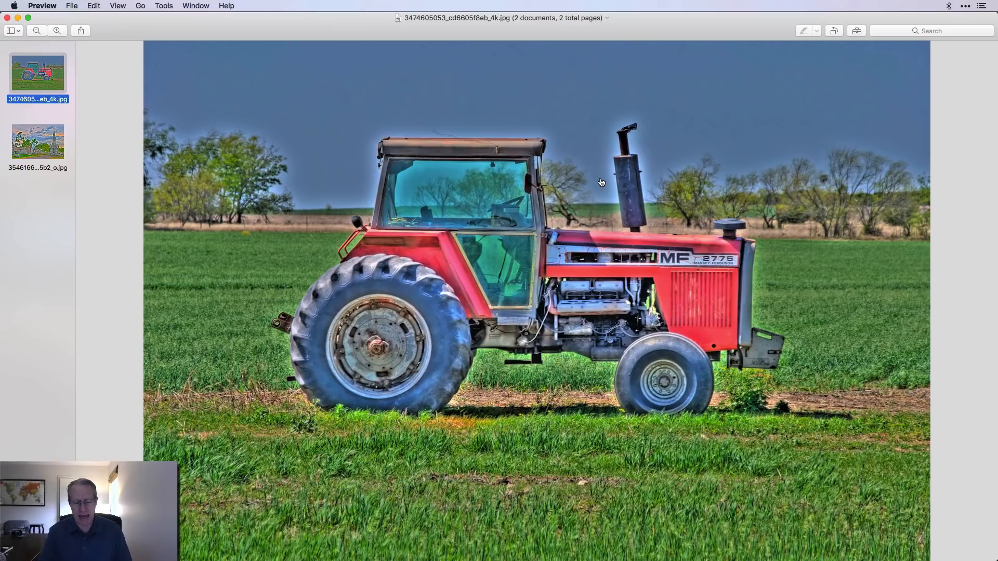
# - Switch to Luminar 4 and open the red tractor photo from the Fun folder for editing
pyautogui.press('super+Tab')
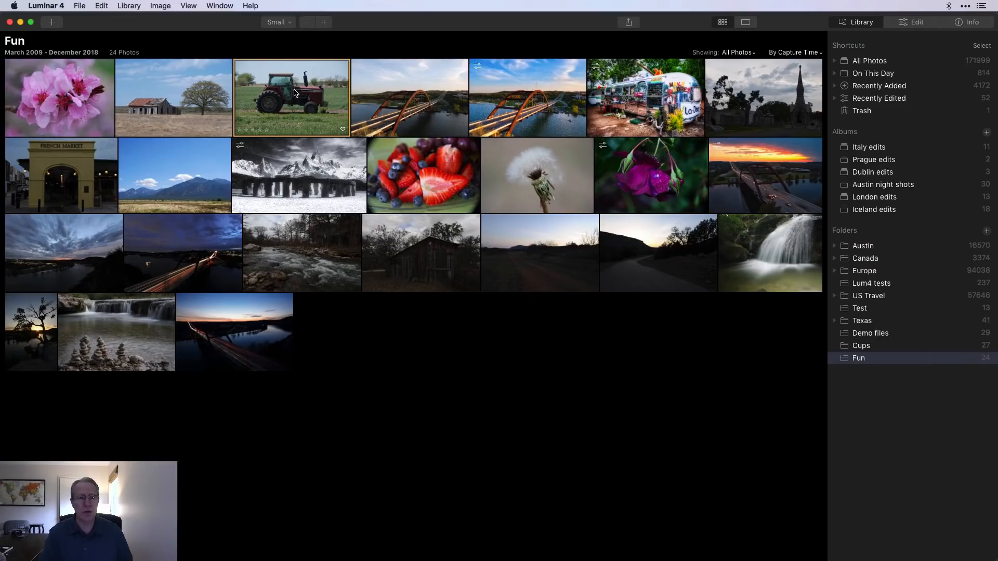
pyautogui.doubleClick(294, 90)
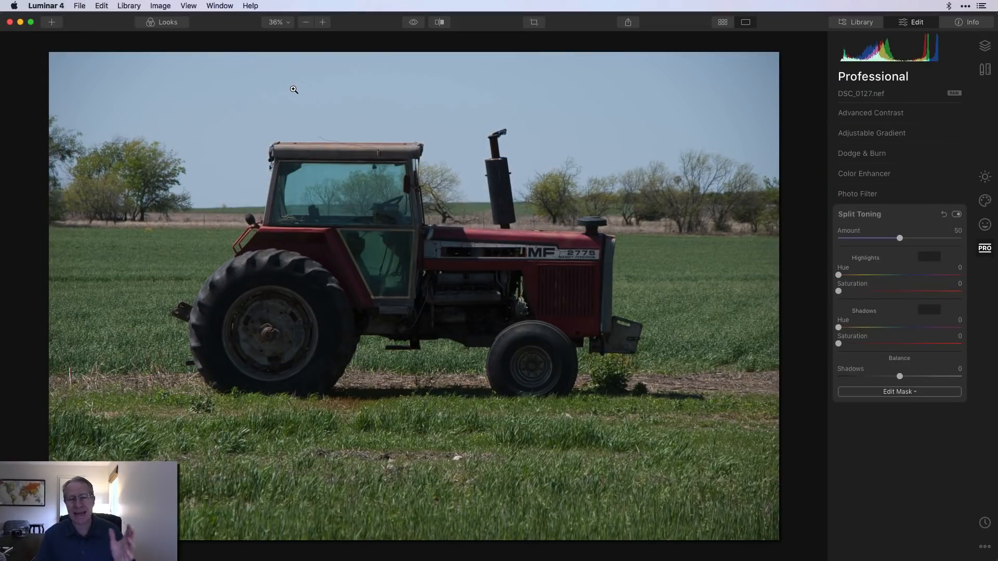
# - Crop the photo to a 16:9 aspect ratio, tightening and repositioning the frame so the tractor fills more of it
pyautogui.click(535, 24)
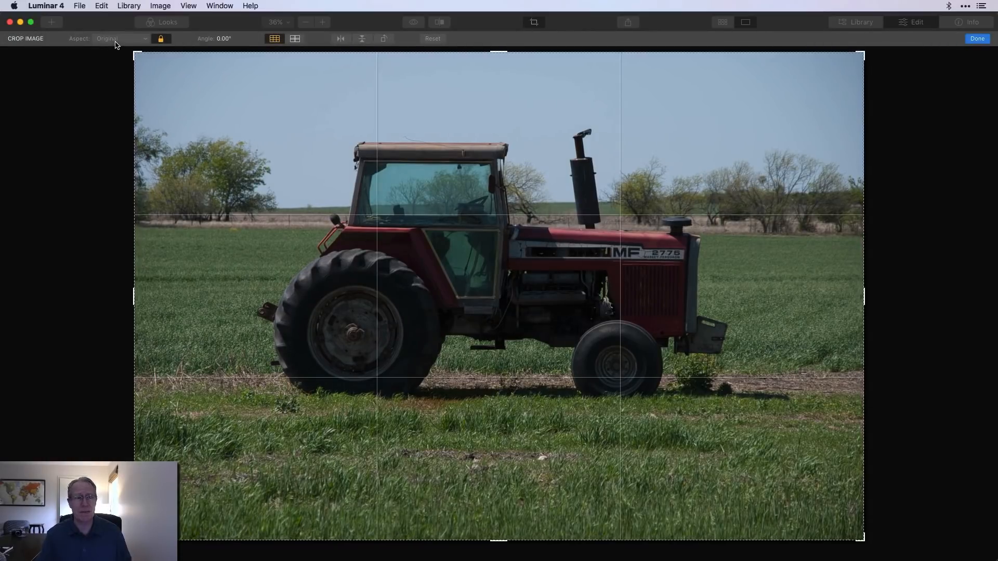
pyautogui.click(116, 39)
pyautogui.click(112, 95)
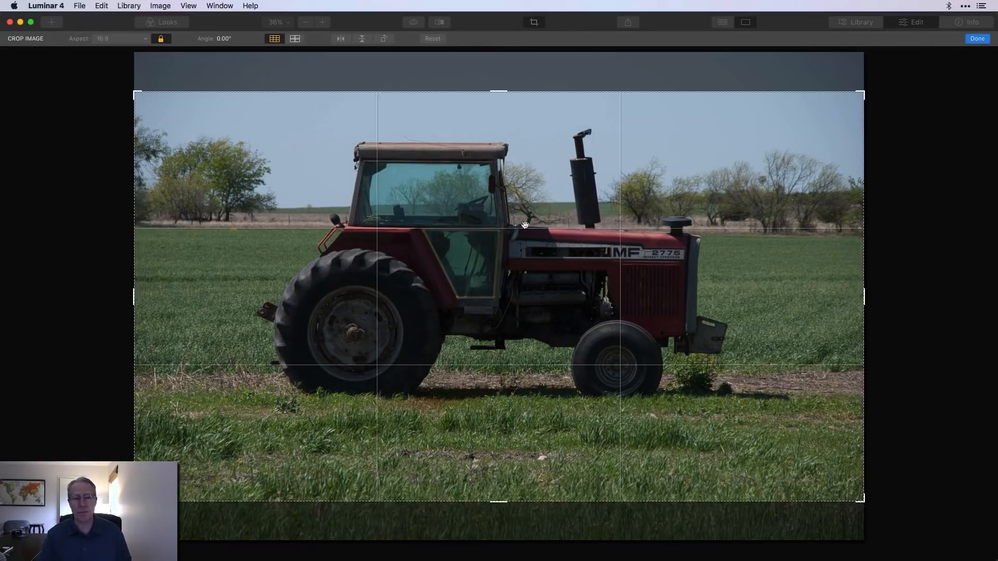
pyautogui.moveTo(528, 275); pyautogui.dragTo(675, 203)
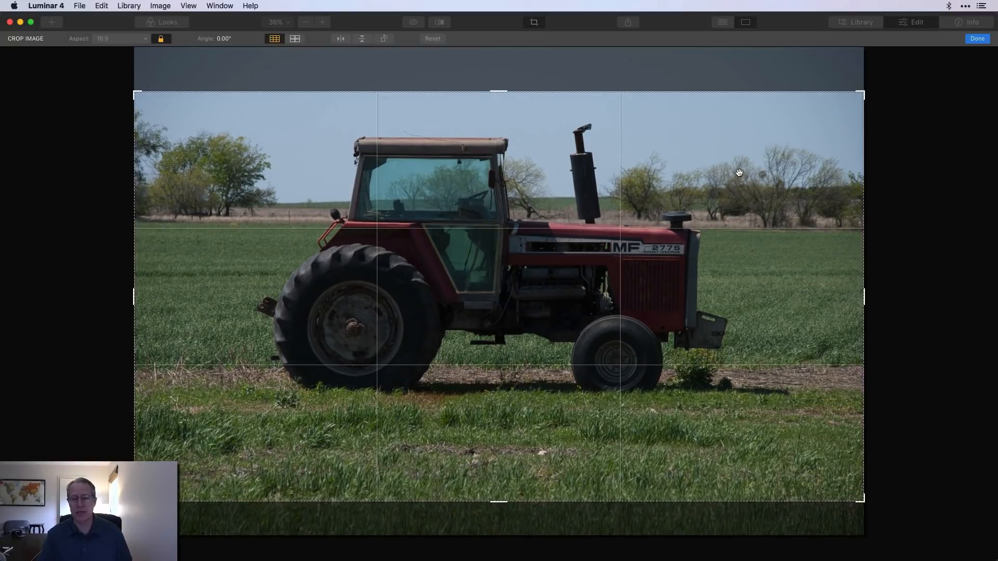
pyautogui.moveTo(860, 93); pyautogui.dragTo(823, 90)
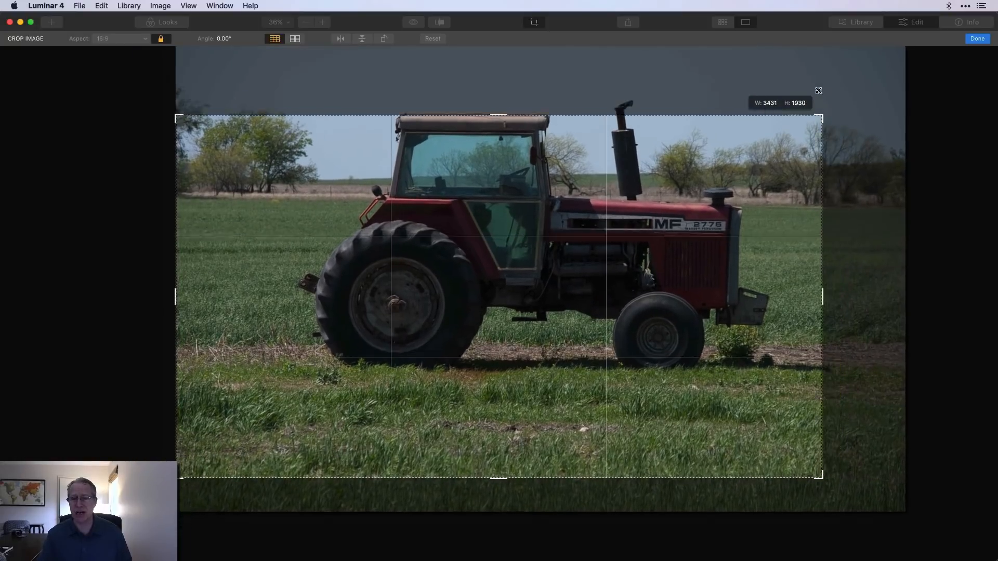
pyautogui.moveTo(569, 254); pyautogui.dragTo(486, 317)
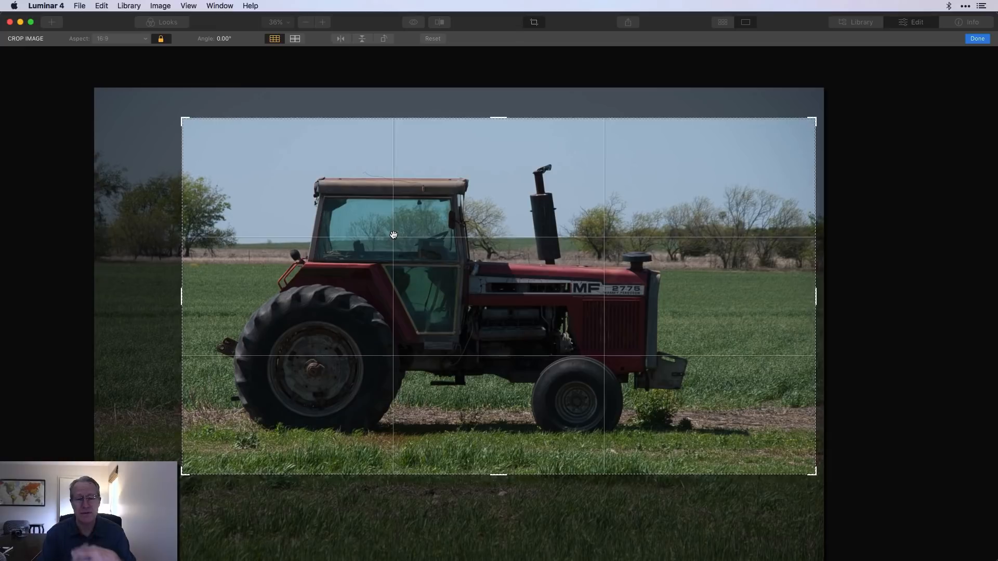
pyautogui.moveTo(393, 236); pyautogui.dragTo(391, 234)
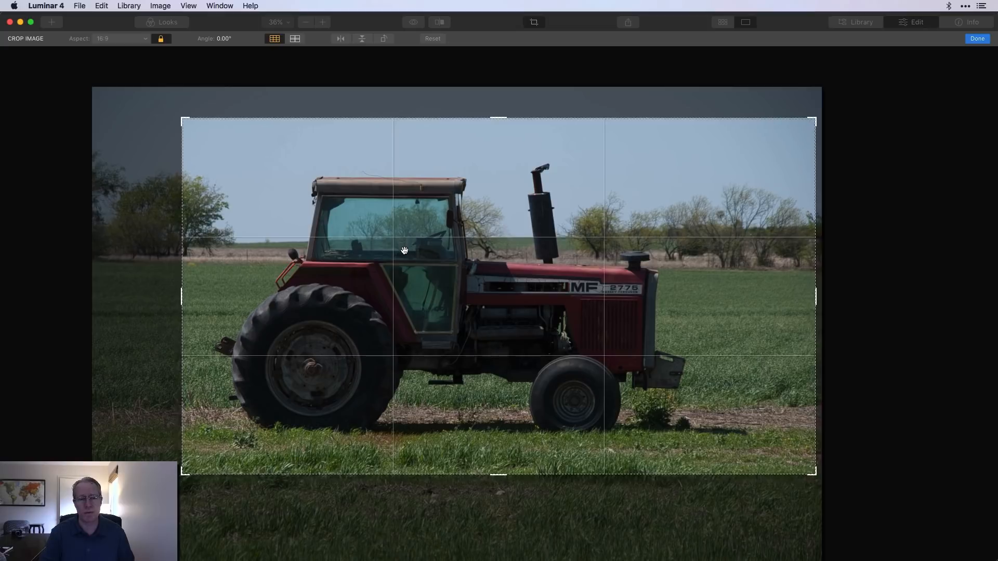
pyautogui.moveTo(400, 249); pyautogui.dragTo(392, 254)
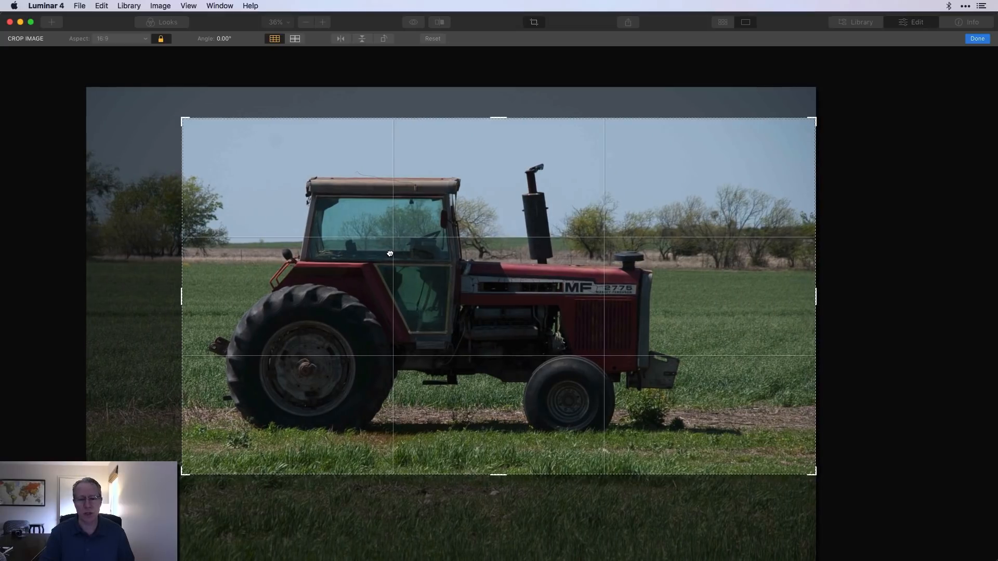
pyautogui.click(976, 38)
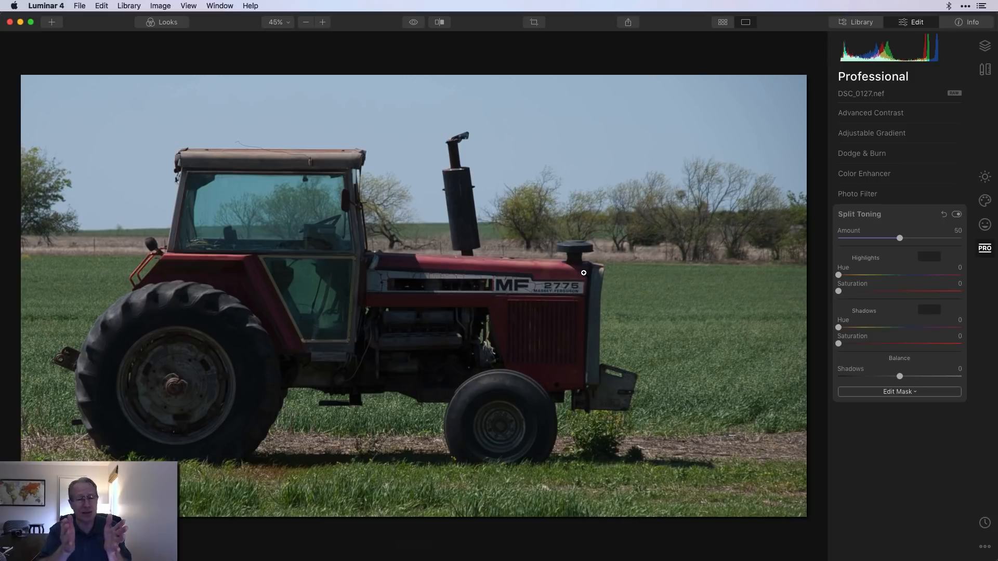
# - Apply a strong AI Accent enhancement to the tractor photo from the Essentials tools
pyautogui.click(914, 215)
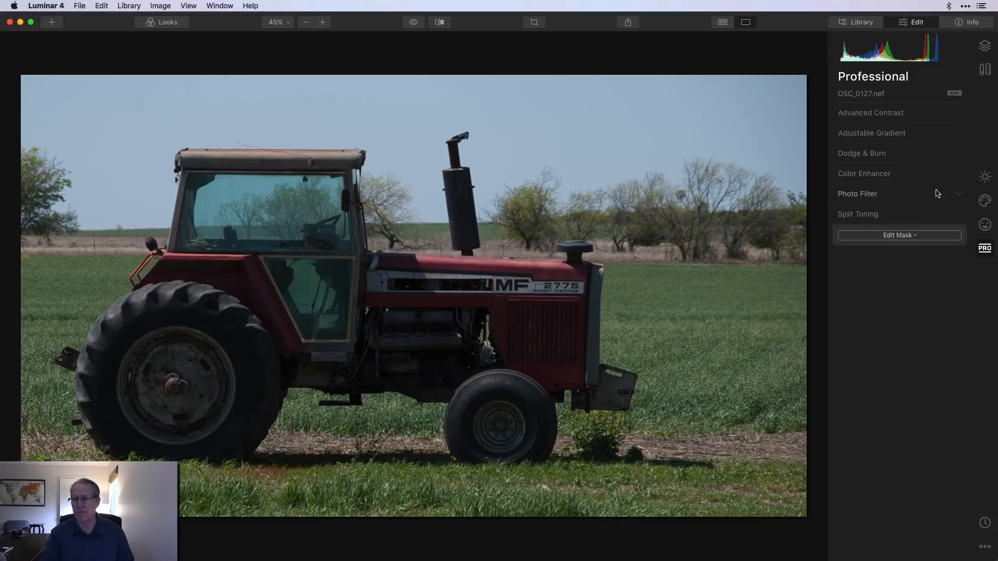
pyautogui.click(982, 177)
pyautogui.click(856, 113)
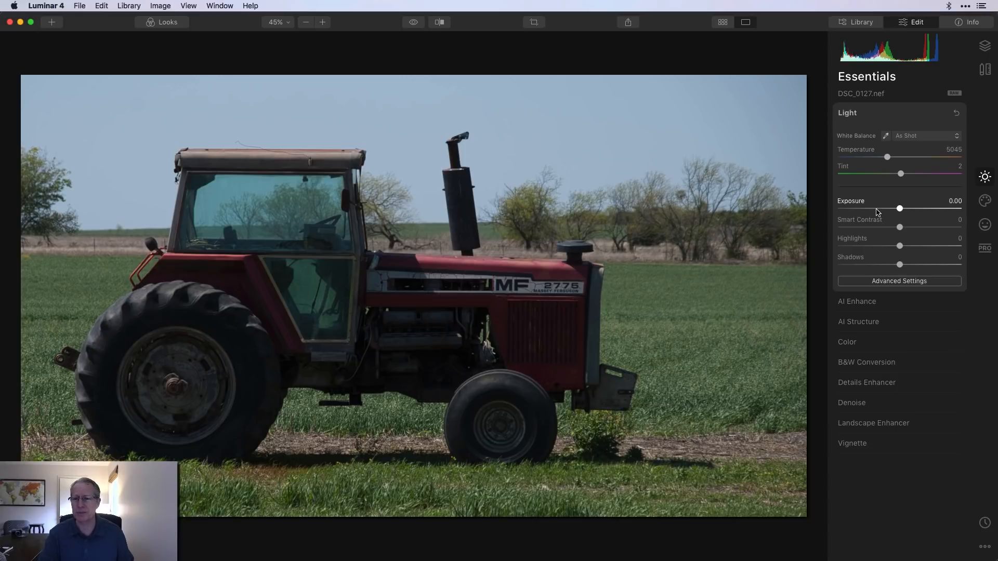
pyautogui.click(879, 301)
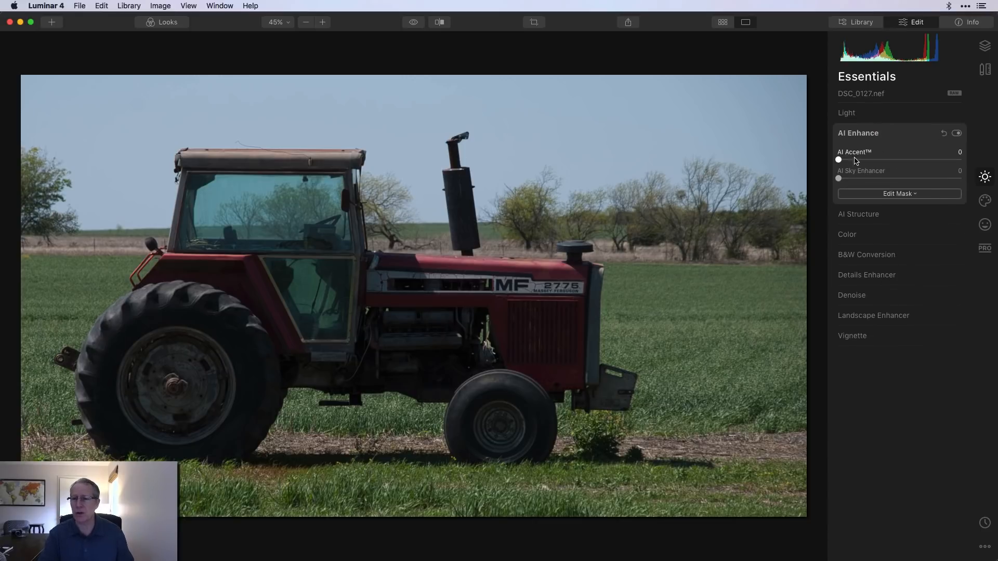
pyautogui.moveTo(848, 160); pyautogui.dragTo(915, 160)
# - Set the Light adjustments to Smart Contrast 26, Highlights -17 and Shadows 35, and set the AI Structure amount to 33
pyautogui.click(886, 114)
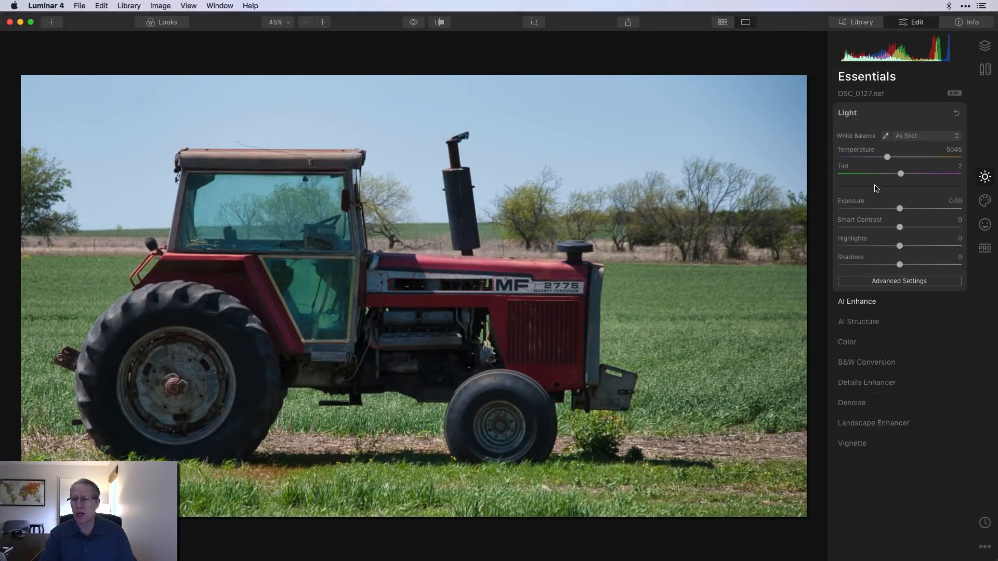
pyautogui.moveTo(899, 227); pyautogui.dragTo(922, 265)
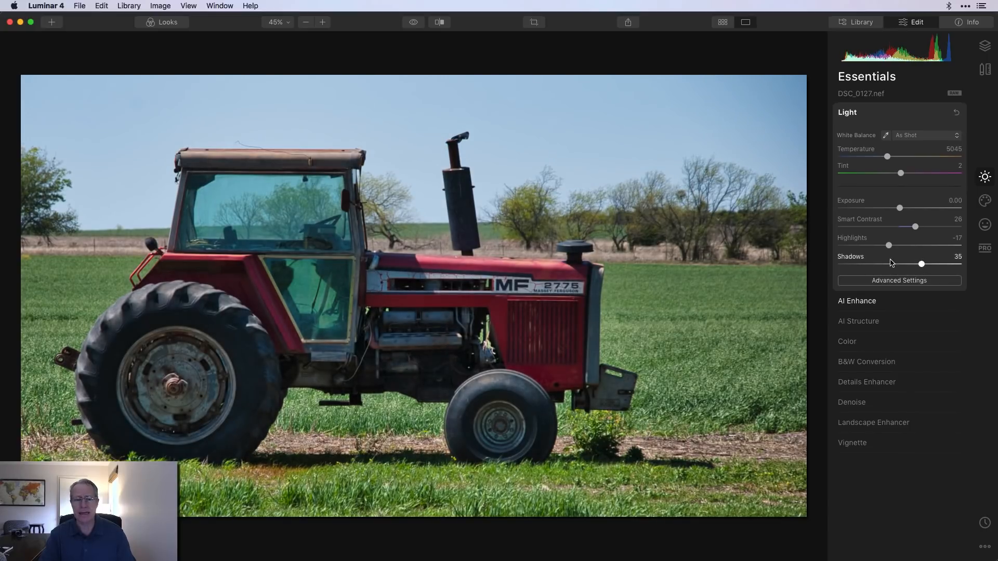
pyautogui.click(873, 321)
pyautogui.moveTo(898, 179); pyautogui.dragTo(920, 179)
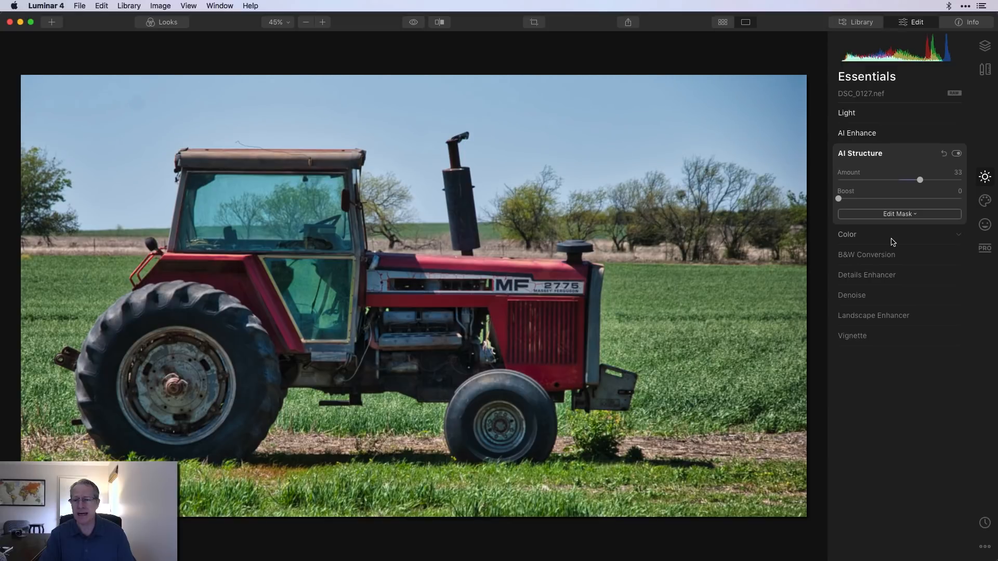
# - Set Details Enhancer to Small Details 23 and Medium Details 36, and brush a mask over the tractor body, cab and wheels at size 100
pyautogui.click(880, 275)
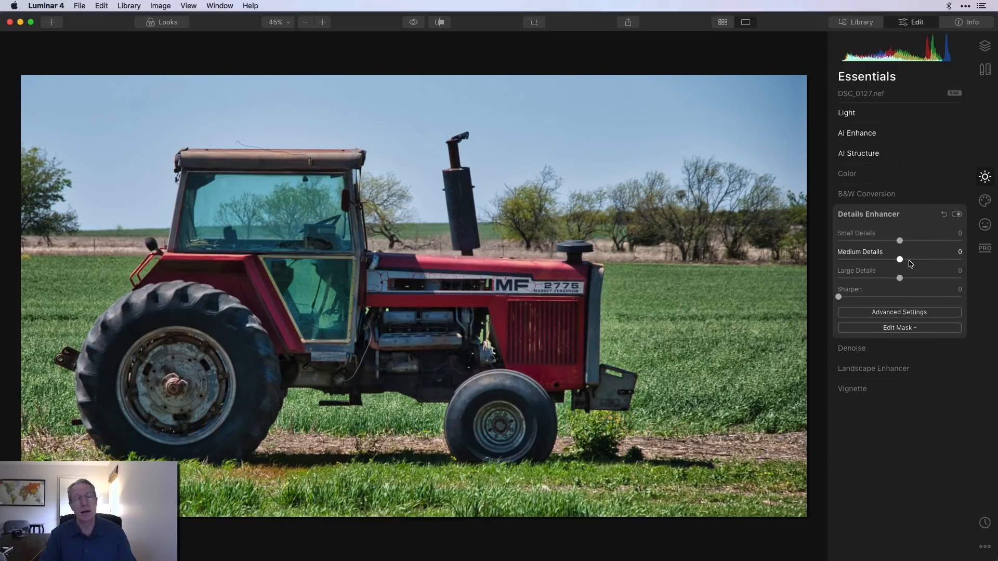
pyautogui.moveTo(903, 263); pyautogui.dragTo(914, 241)
pyautogui.click(902, 328)
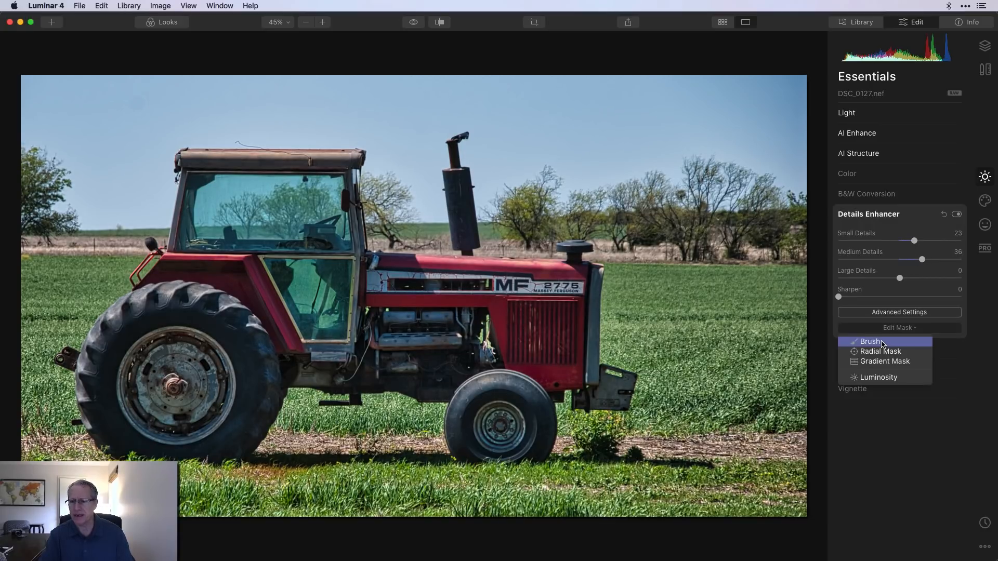
pyautogui.click(883, 343)
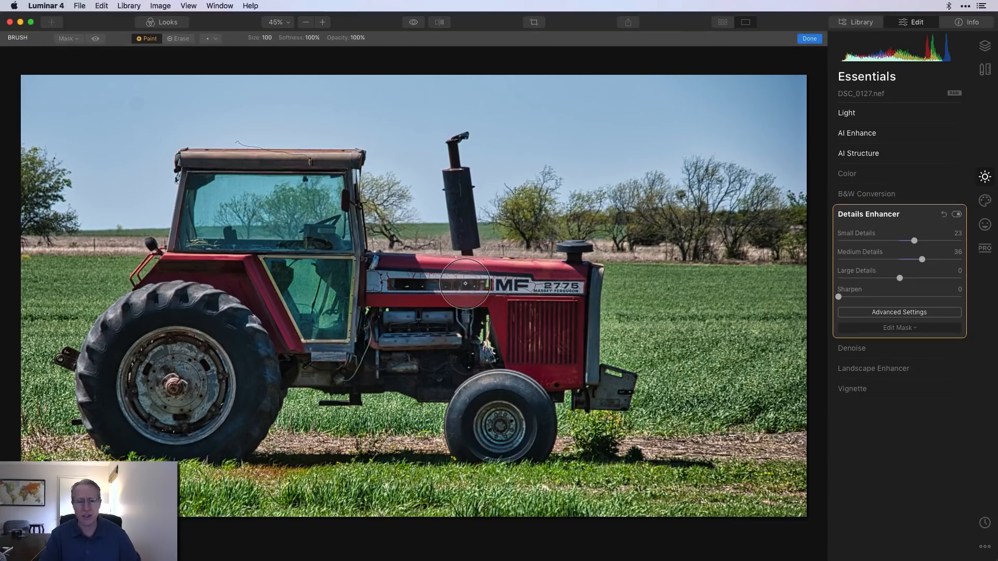
pyautogui.moveTo(499, 296)
pyautogui.mouseDown()
pyautogui.moveTo(565, 290)
pyautogui.moveTo(532, 321)
pyautogui.moveTo(547, 322)
pyautogui.moveTo(567, 368)
pyautogui.mouseUp()
pyautogui.moveTo(504, 415)
pyautogui.mouseDown()
pyautogui.moveTo(494, 380)
pyautogui.moveTo(461, 355)
pyautogui.moveTo(465, 335)
pyautogui.moveTo(352, 275)
pyautogui.moveTo(283, 170)
pyautogui.moveTo(253, 240)
pyautogui.moveTo(218, 223)
pyautogui.moveTo(316, 263)
pyautogui.moveTo(326, 293)
pyautogui.moveTo(305, 359)
pyautogui.moveTo(356, 350)
pyautogui.moveTo(228, 389)
pyautogui.moveTo(232, 315)
pyautogui.moveTo(207, 309)
pyautogui.moveTo(127, 323)
pyautogui.moveTo(113, 361)
pyautogui.moveTo(153, 416)
pyautogui.moveTo(211, 375)
pyautogui.mouseUp()
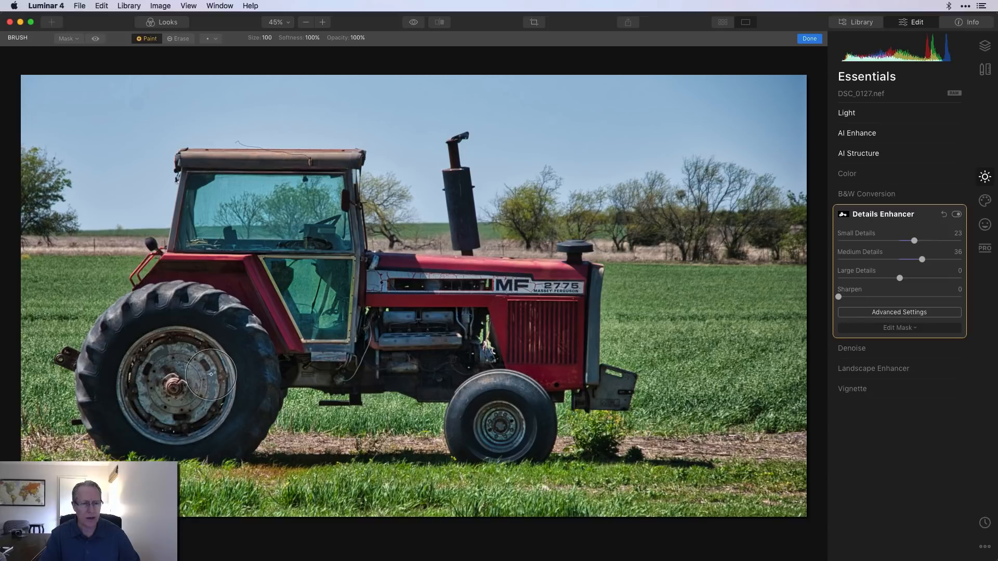
pyautogui.click(97, 40)
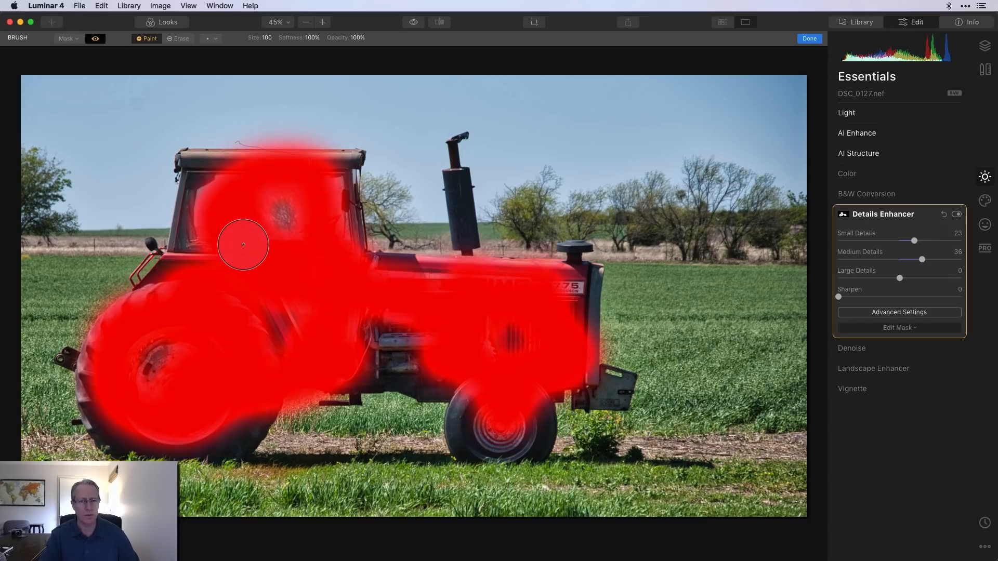
pyautogui.moveTo(274, 200)
pyautogui.mouseDown()
pyautogui.moveTo(205, 243)
pyautogui.moveTo(152, 367)
pyautogui.moveTo(192, 401)
pyautogui.moveTo(249, 366)
pyautogui.moveTo(313, 299)
pyautogui.moveTo(430, 334)
pyautogui.moveTo(387, 347)
pyautogui.moveTo(400, 322)
pyautogui.moveTo(486, 302)
pyautogui.moveTo(568, 300)
pyautogui.moveTo(513, 433)
pyautogui.moveTo(487, 430)
pyautogui.moveTo(401, 363)
pyautogui.mouseUp()
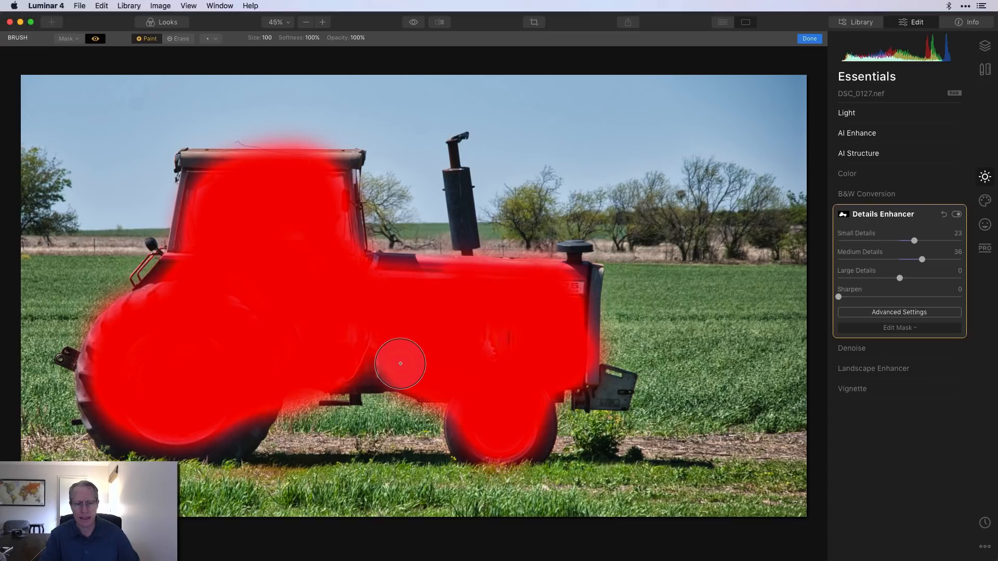
pyautogui.click(96, 38)
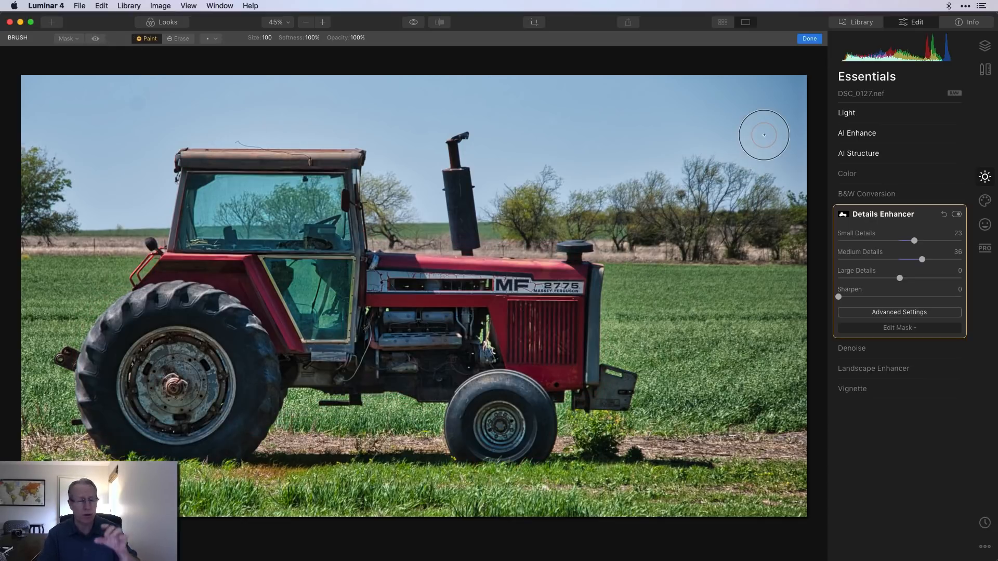
pyautogui.click(809, 40)
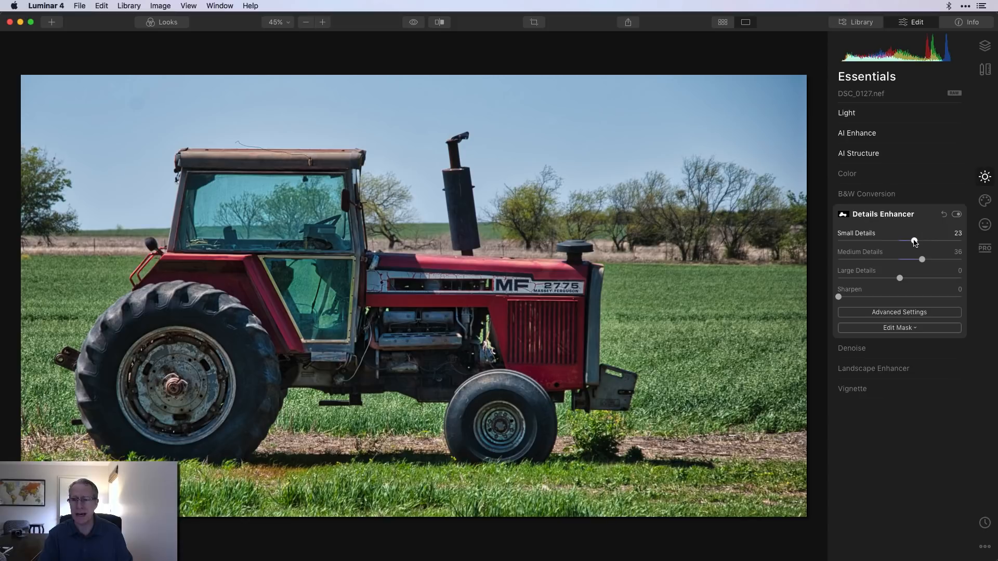
# - Raise the masked Small Details to 43 and Medium Details to 42, and set the Landscape Enhancer's Golden Hour to 34
pyautogui.moveTo(914, 241)
pyautogui.mouseDown()
pyautogui.moveTo(941, 238)
pyautogui.moveTo(921, 240)
pyautogui.moveTo(926, 260)
pyautogui.moveTo(928, 242)
pyautogui.mouseUp()
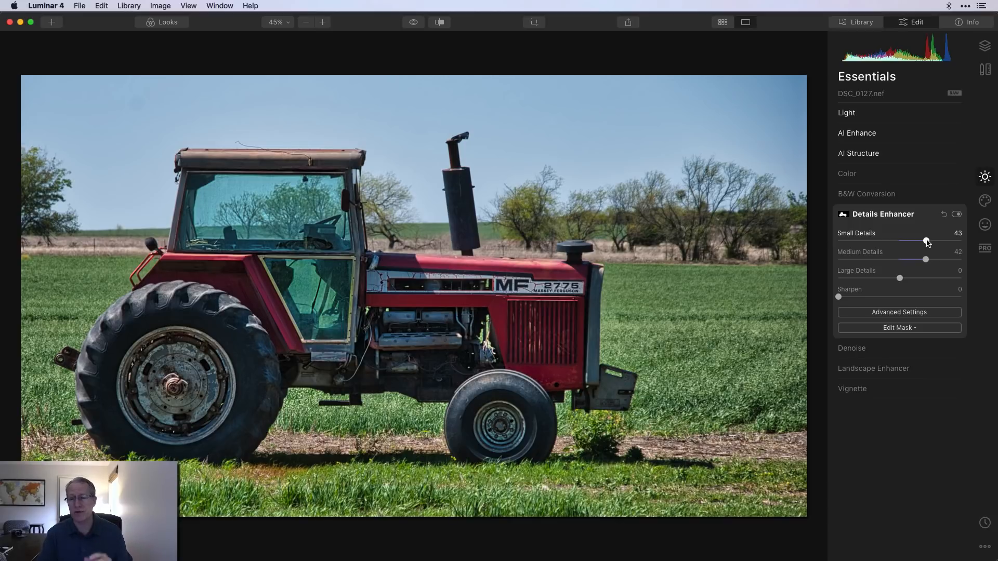
pyautogui.click(924, 216)
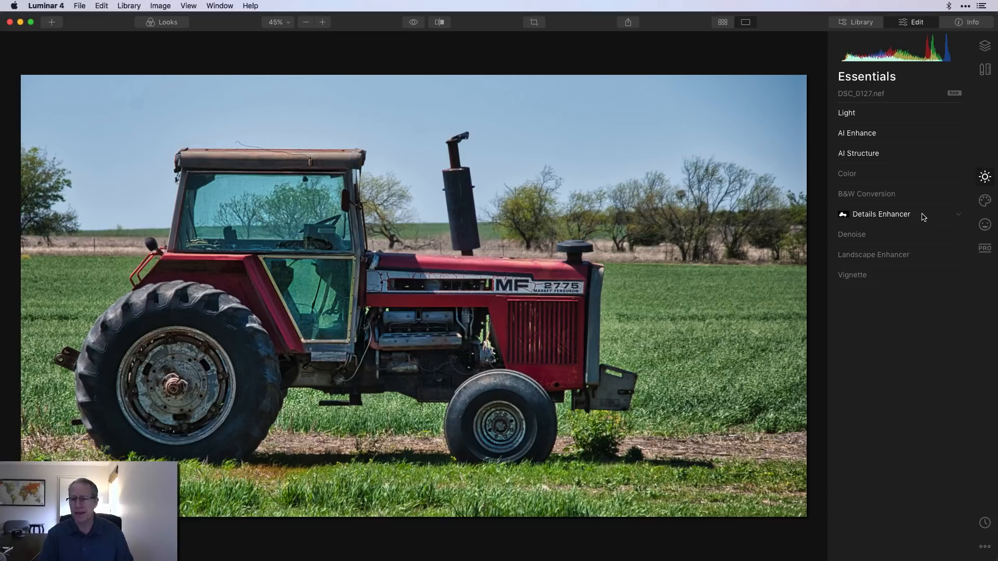
pyautogui.click(890, 256)
pyautogui.moveTo(838, 300); pyautogui.dragTo(880, 299)
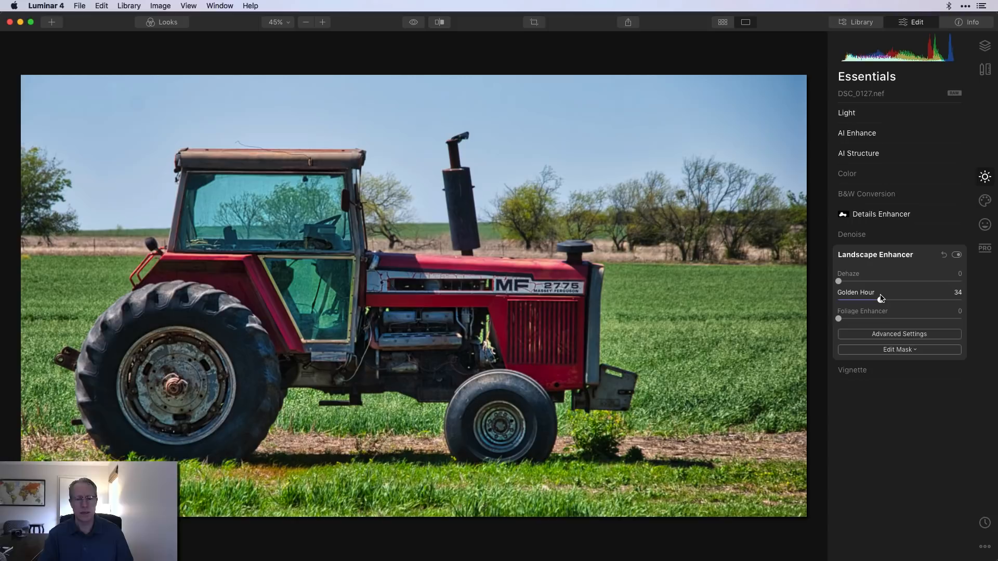
# - Tone down the greens with the advanced Color settings, setting green saturation to -18 and luminance to -37
pyautogui.click(863, 176)
pyautogui.click(893, 253)
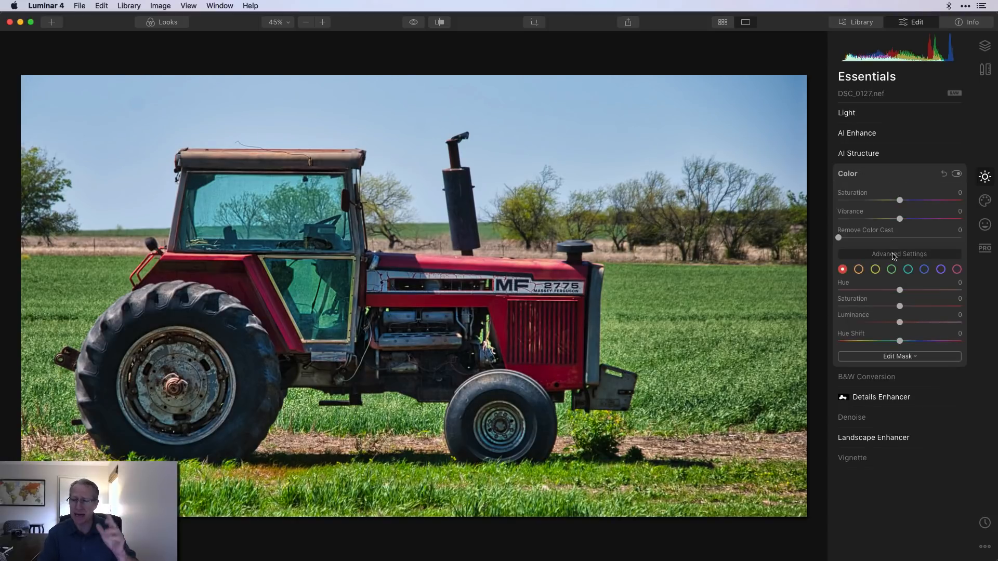
pyautogui.click(891, 269)
pyautogui.moveTo(900, 306); pyautogui.dragTo(878, 322)
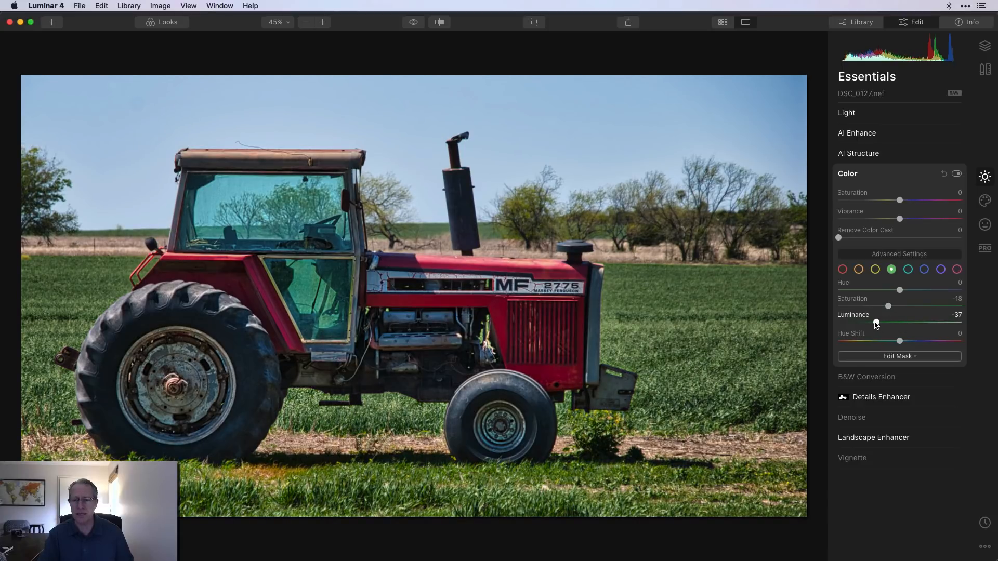
# - Set the yellows to saturation -7 and luminance -16, and the blues to saturation 30 and luminance -32
pyautogui.click(875, 269)
pyautogui.moveTo(900, 306); pyautogui.dragTo(890, 323)
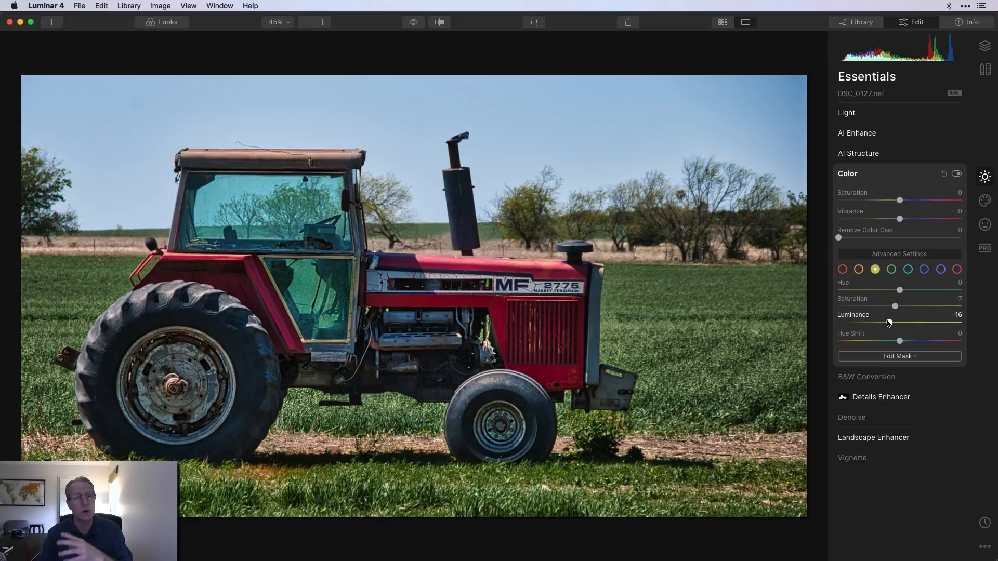
pyautogui.click(924, 269)
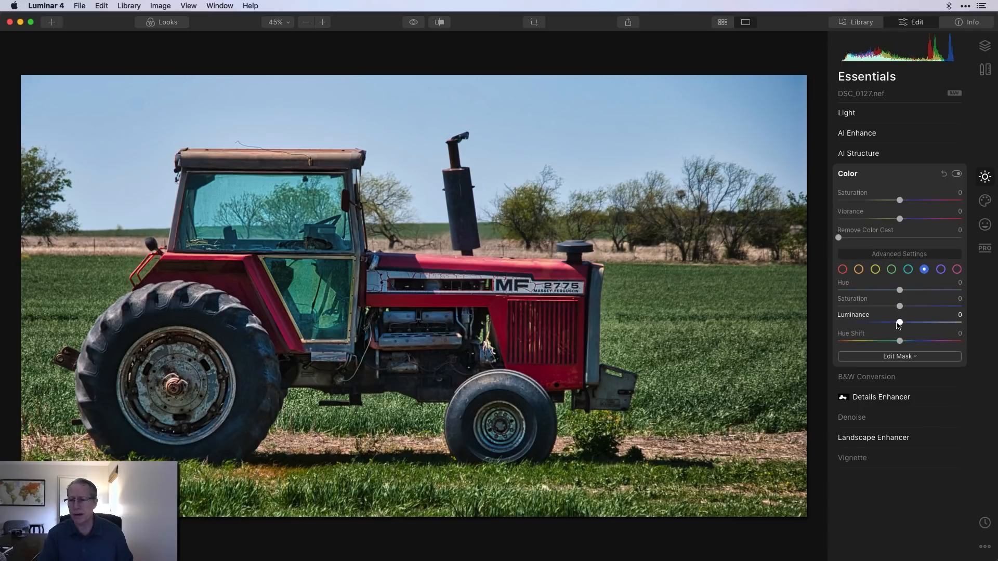
pyautogui.moveTo(900, 322); pyautogui.dragTo(920, 308)
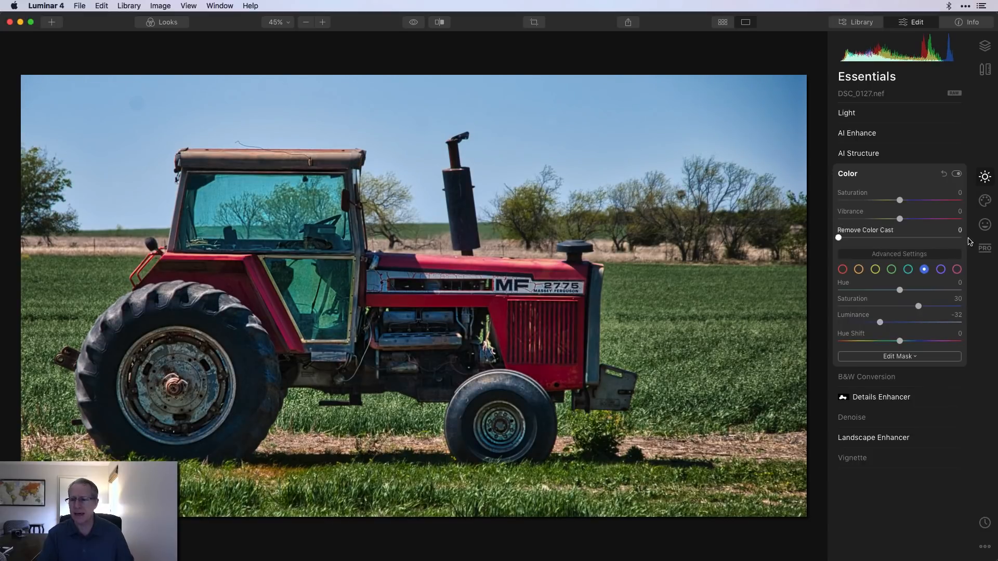
# - Set the Mystical effect's amount to about 21 and open the Professional tools
pyautogui.click(984, 201)
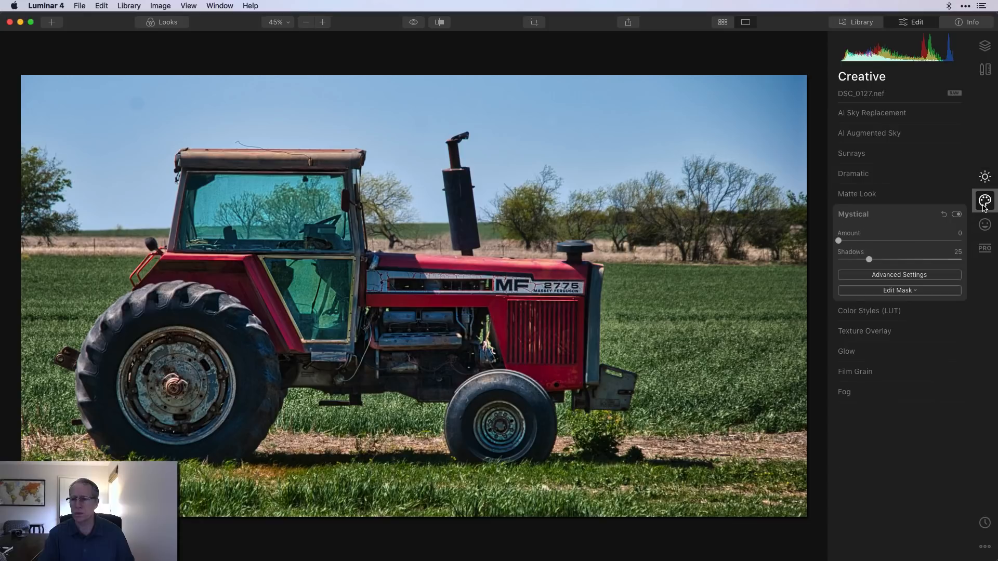
pyautogui.moveTo(838, 240); pyautogui.dragTo(867, 241)
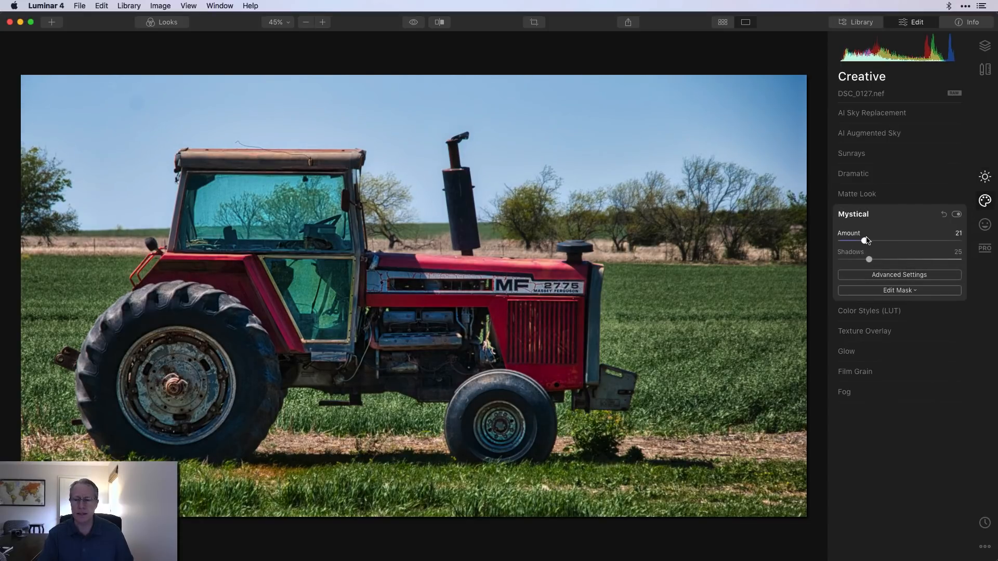
pyautogui.click(985, 224)
pyautogui.click(981, 251)
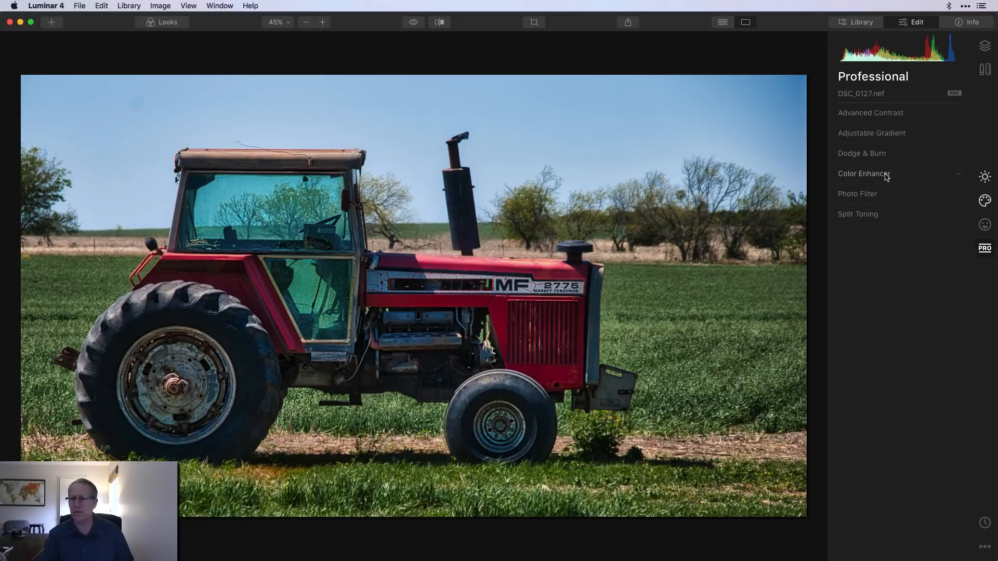
# - Apply an Adjustable Gradient with exposure 19 and contrast 19 for the bottom half and contrast 12 for the top half
pyautogui.click(879, 134)
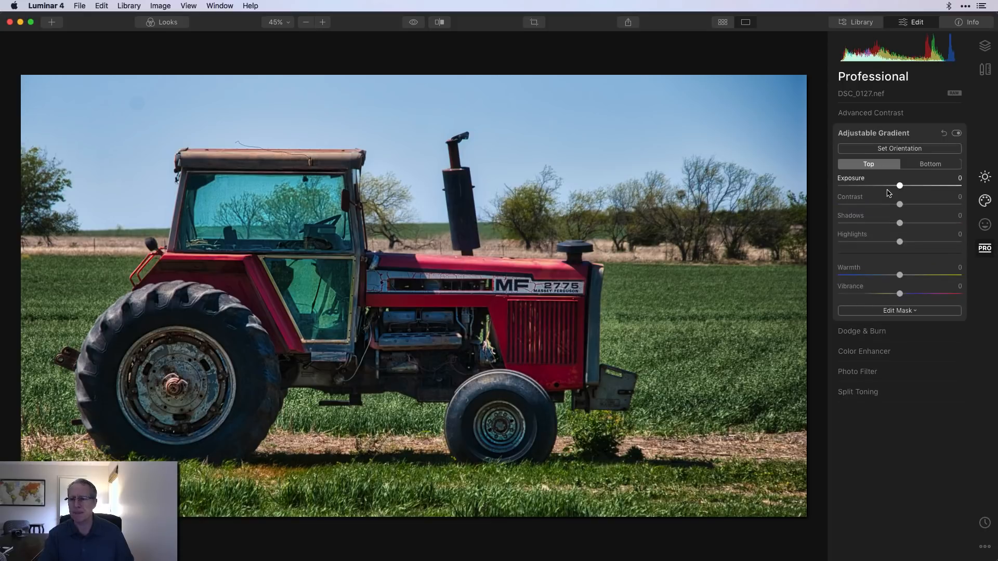
pyautogui.click(927, 166)
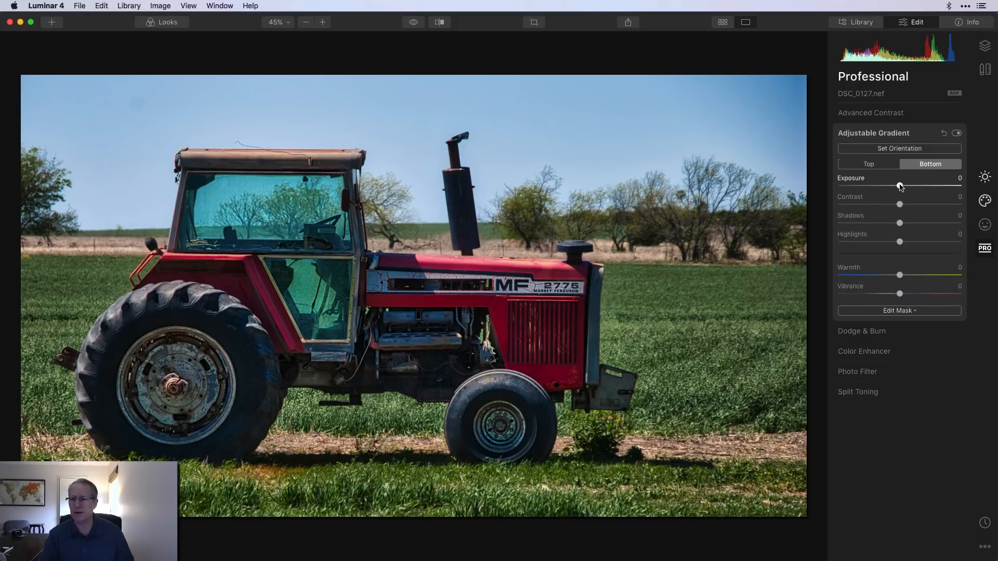
pyautogui.moveTo(900, 186); pyautogui.dragTo(914, 207)
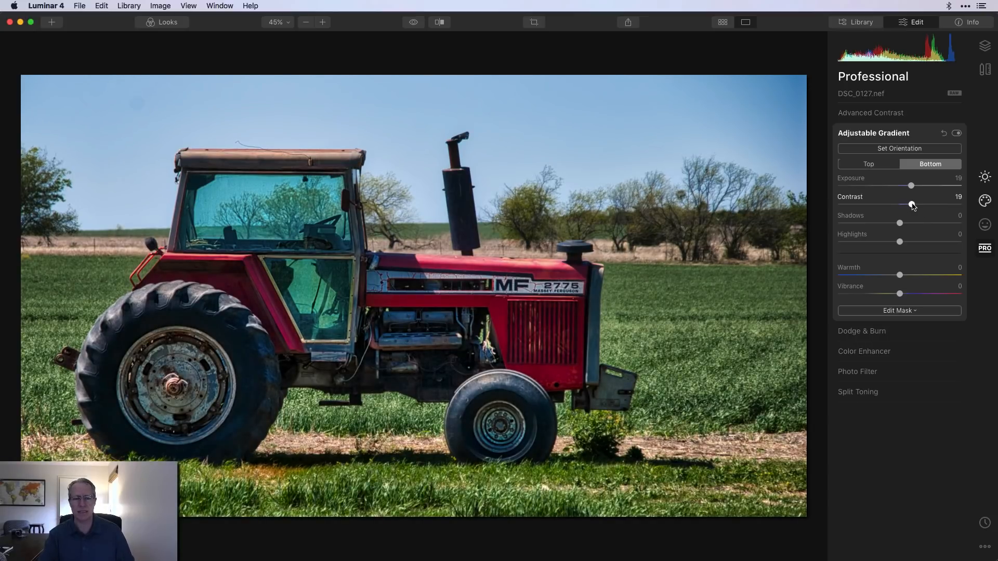
pyautogui.click(868, 165)
pyautogui.moveTo(900, 207); pyautogui.dragTo(907, 207)
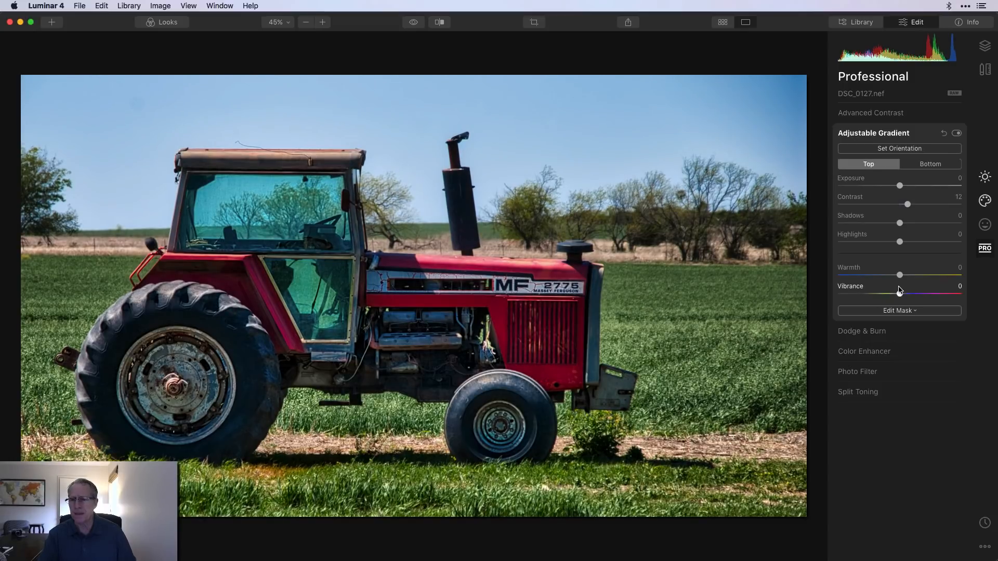
# - Lighten the engine and both wheels with Dodge & Burn using a size 100 brush at 22% strength, and compare with the effect off
pyautogui.click(889, 340)
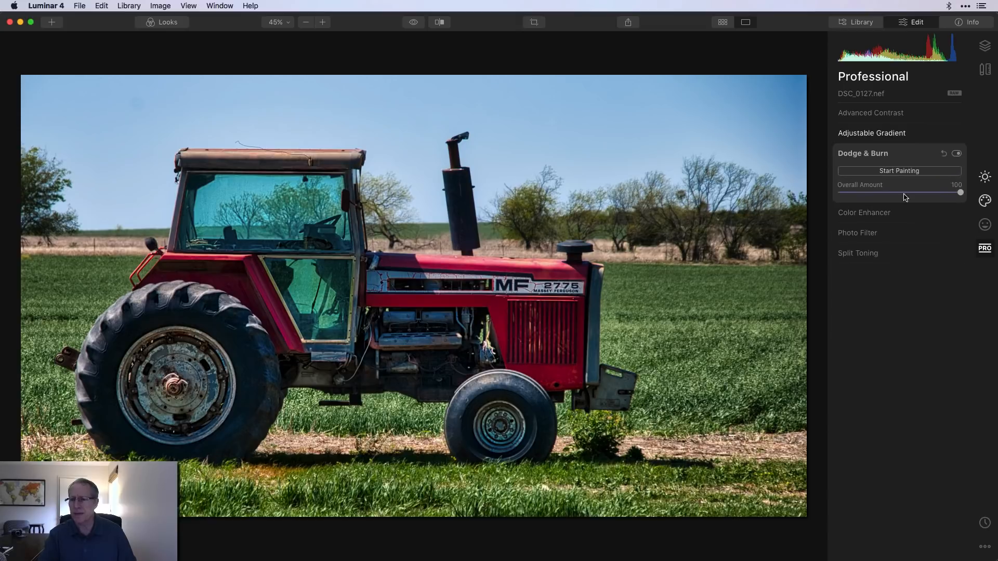
pyautogui.click(902, 171)
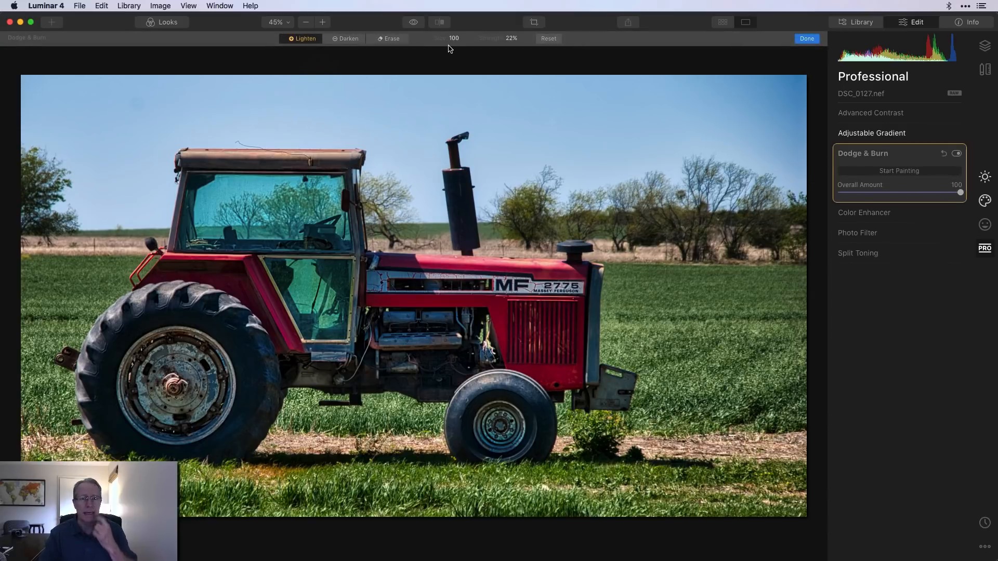
pyautogui.moveTo(382, 337)
pyautogui.mouseDown()
pyautogui.moveTo(478, 341)
pyautogui.moveTo(411, 352)
pyautogui.moveTo(384, 333)
pyautogui.moveTo(434, 335)
pyautogui.mouseUp()
pyautogui.moveTo(502, 412)
pyautogui.mouseDown()
pyautogui.moveTo(513, 423)
pyautogui.moveTo(475, 418)
pyautogui.mouseUp()
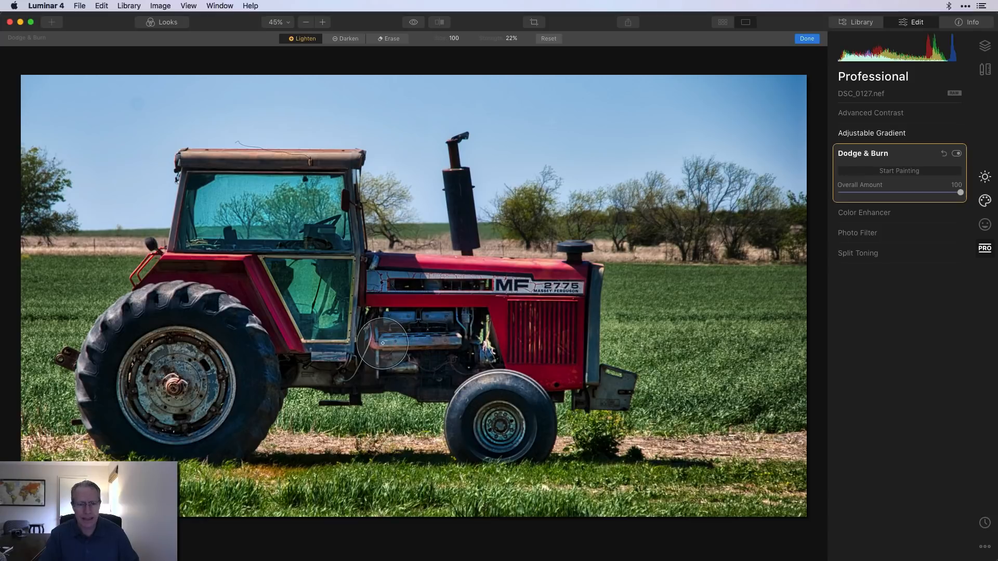
pyautogui.moveTo(265, 294)
pyautogui.mouseDown()
pyautogui.moveTo(287, 207)
pyautogui.moveTo(253, 203)
pyautogui.moveTo(223, 223)
pyautogui.mouseUp()
pyautogui.moveTo(133, 368)
pyautogui.mouseDown()
pyautogui.moveTo(195, 394)
pyautogui.moveTo(205, 359)
pyautogui.moveTo(182, 384)
pyautogui.mouseUp()
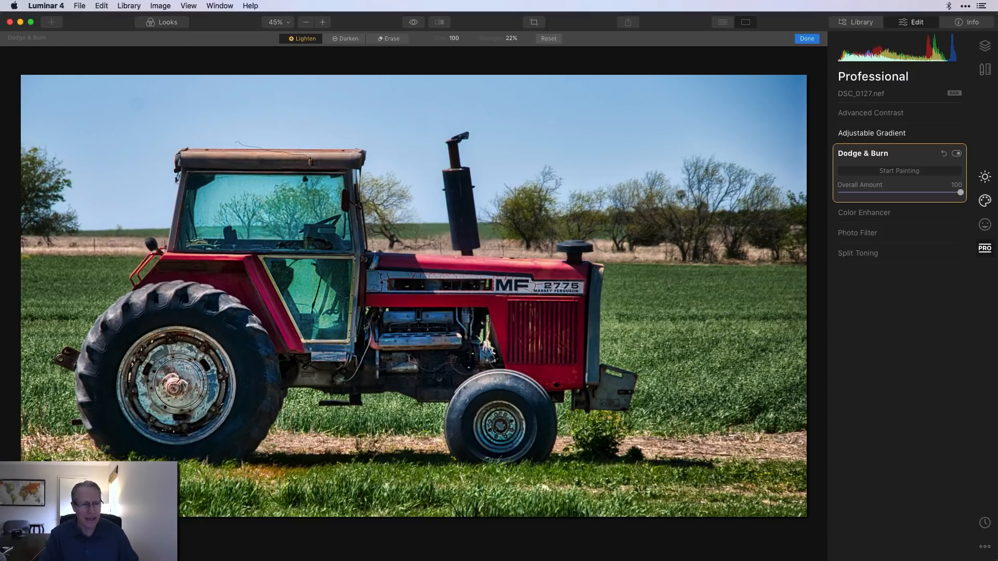
pyautogui.moveTo(429, 340)
pyautogui.mouseDown()
pyautogui.moveTo(405, 354)
pyautogui.moveTo(431, 359)
pyautogui.mouseUp()
pyautogui.moveTo(485, 397); pyautogui.dragTo(505, 422)
pyautogui.moveTo(370, 337)
pyautogui.mouseDown()
pyautogui.moveTo(329, 339)
pyautogui.moveTo(327, 311)
pyautogui.moveTo(301, 301)
pyautogui.moveTo(280, 250)
pyautogui.moveTo(280, 212)
pyautogui.moveTo(242, 343)
pyautogui.moveTo(194, 345)
pyautogui.moveTo(182, 393)
pyautogui.mouseUp()
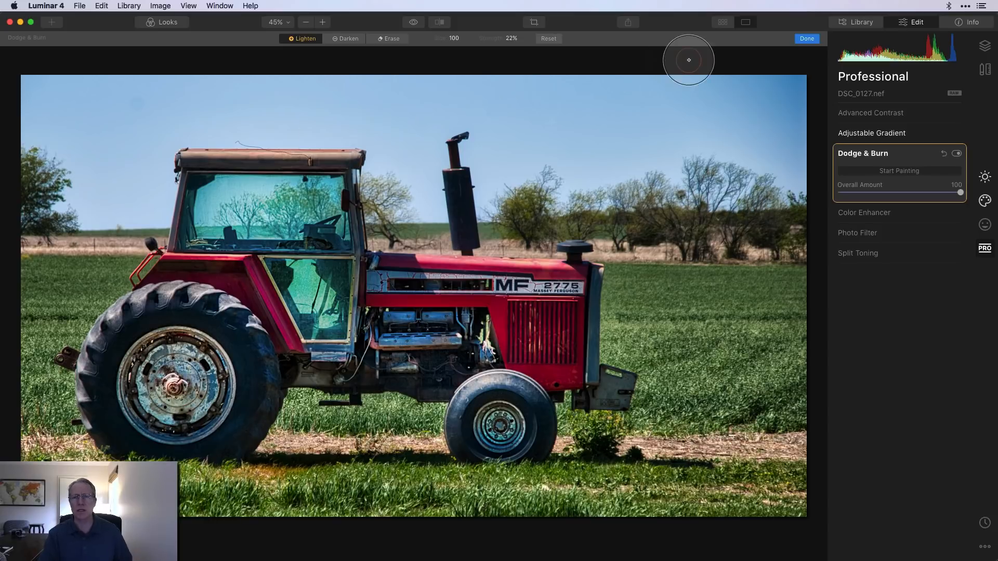
pyautogui.click(807, 39)
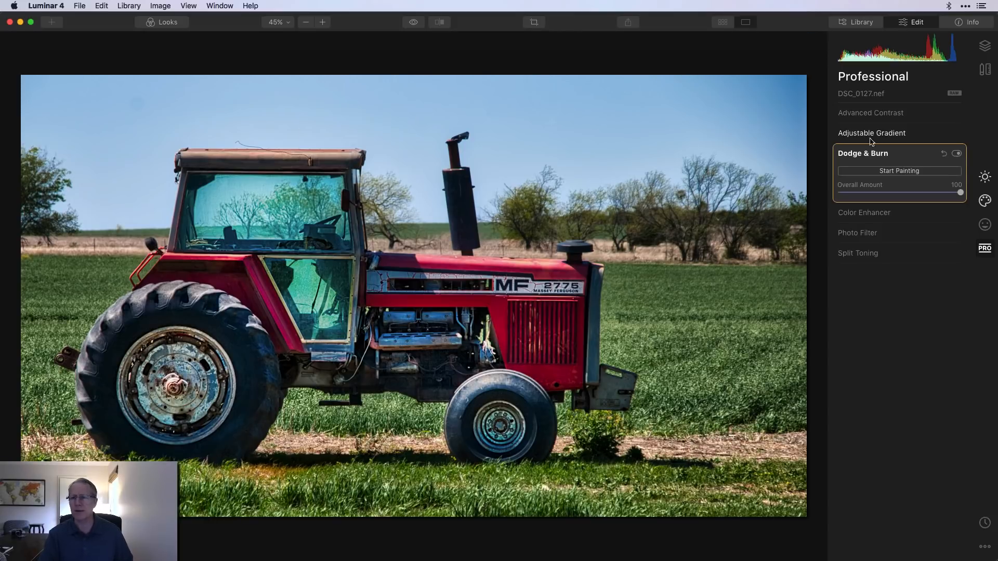
pyautogui.click(956, 155)
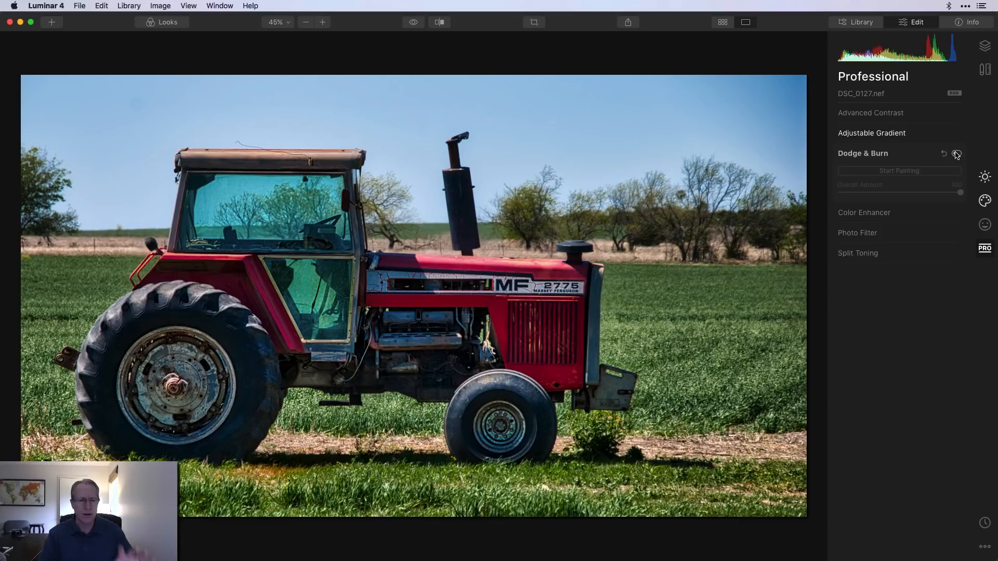
pyautogui.click(956, 154)
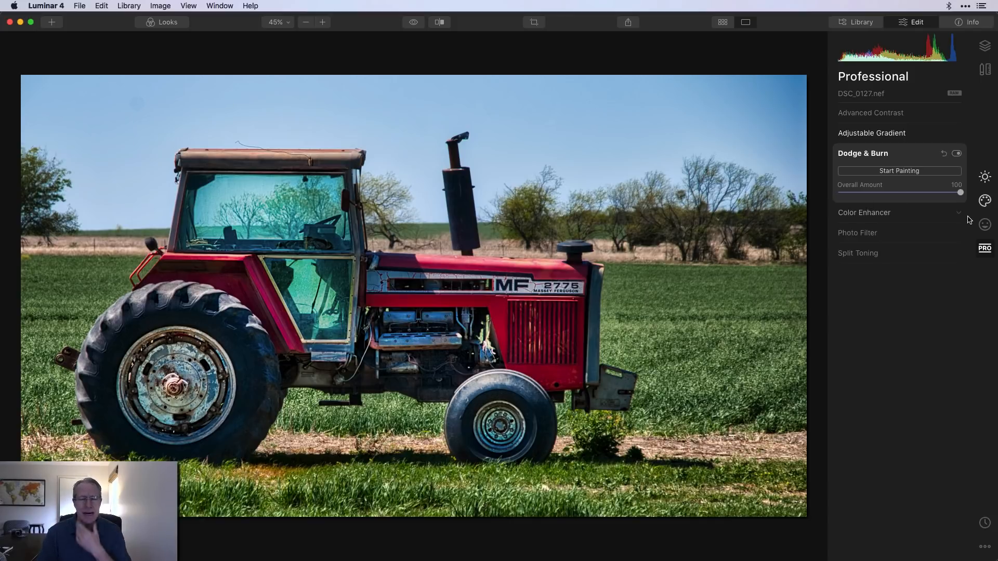
# - Add a new adjustment layer above the DSC_0127.nef base layer
pyautogui.click(982, 179)
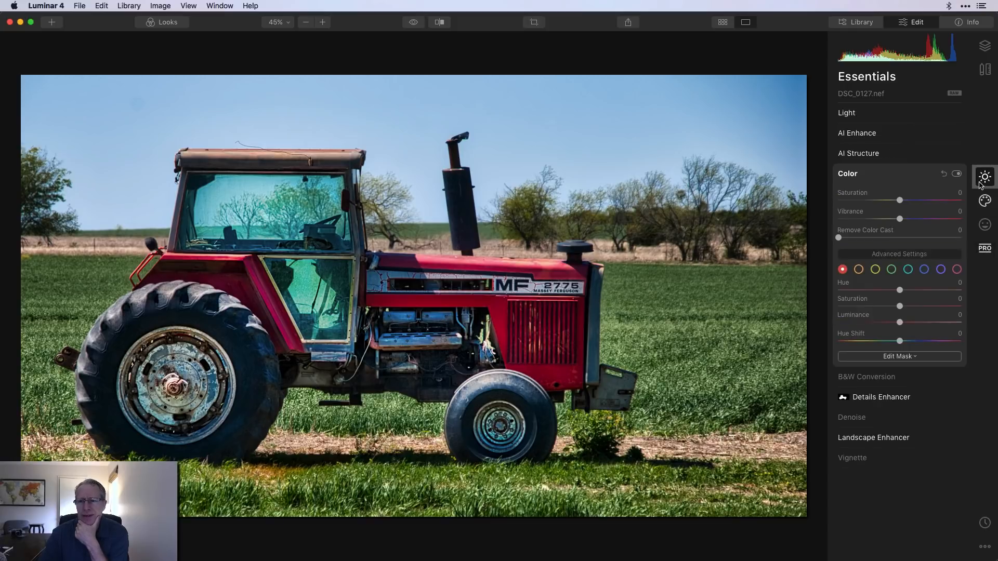
pyautogui.click(892, 182)
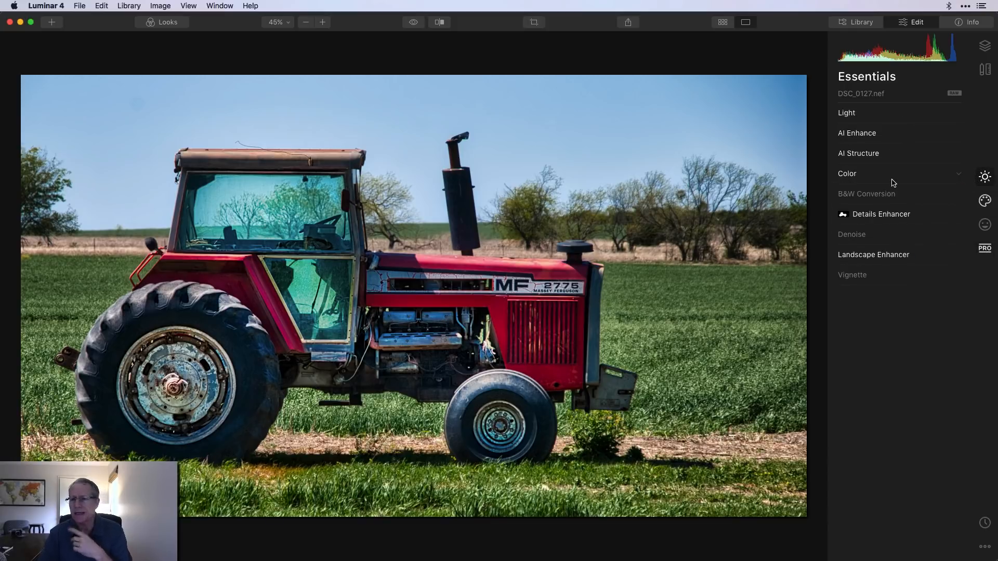
pyautogui.click(891, 182)
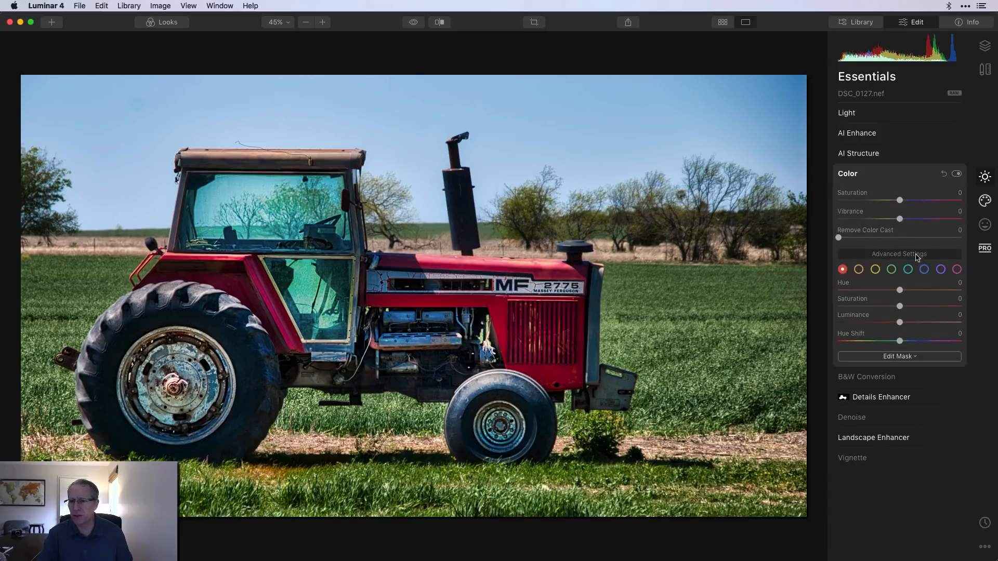
pyautogui.click(986, 46)
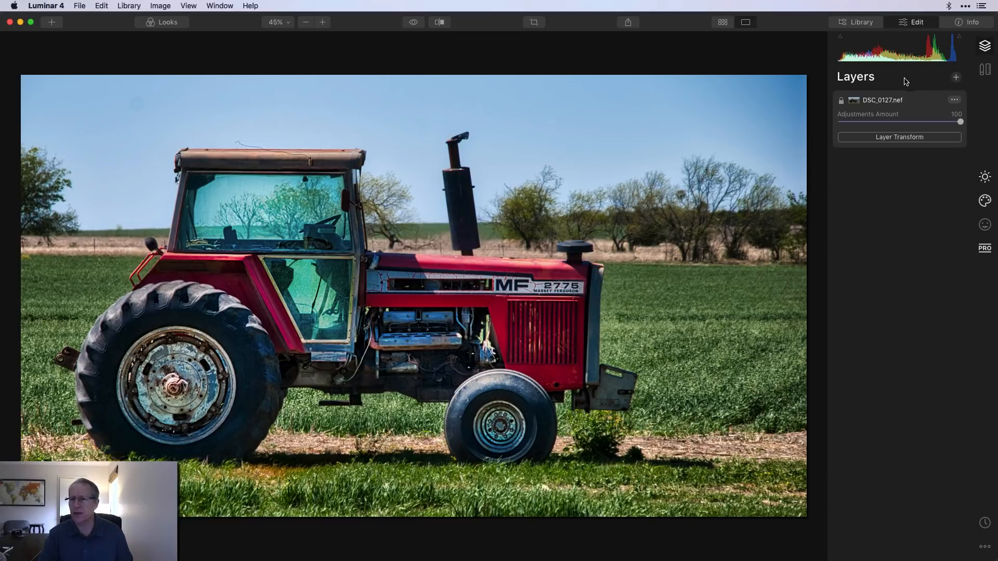
pyautogui.click(956, 76)
pyautogui.click(908, 93)
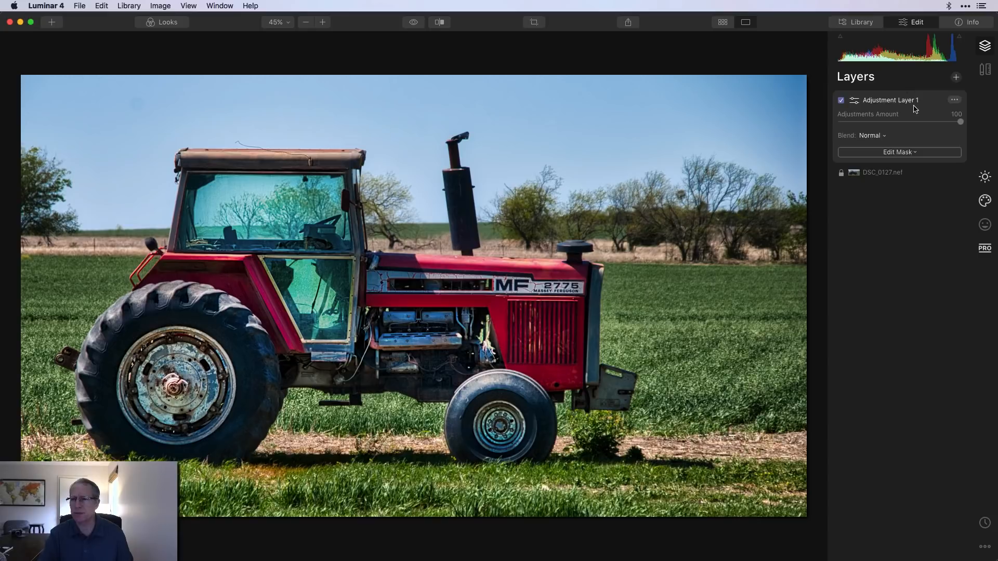
# - Set the saturation of the blues to -41 in the adjustment layer's advanced Color settings
pyautogui.click(983, 178)
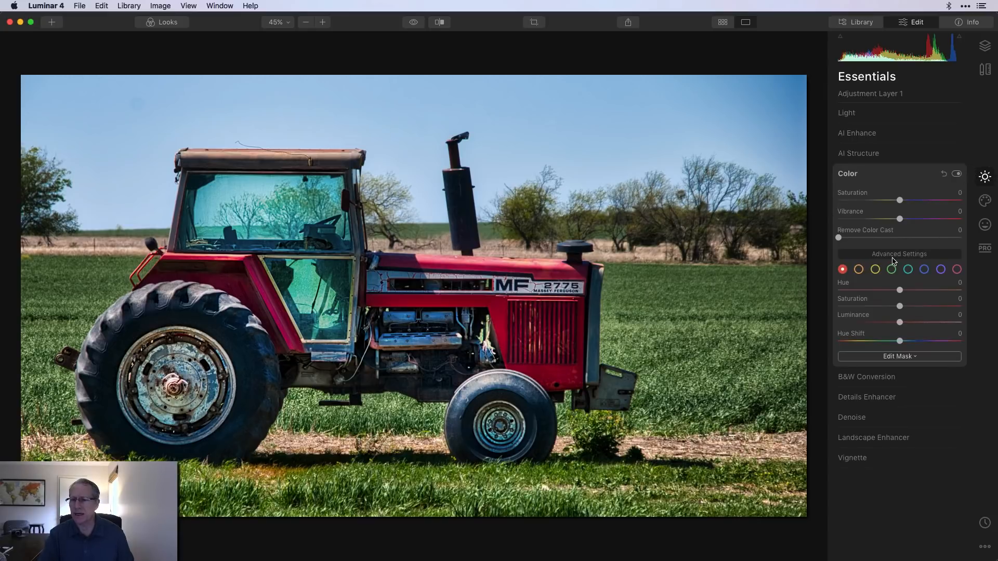
pyautogui.click(923, 269)
pyautogui.moveTo(899, 307); pyautogui.dragTo(873, 308)
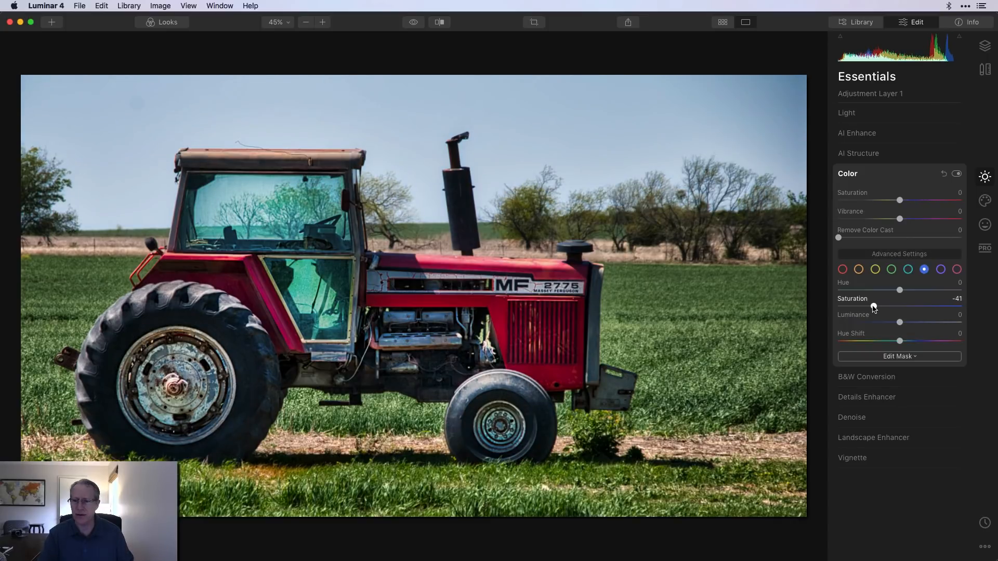
# - Paint a brush mask for the Color adjustment over the engine and both wheels, and check its coverage with the mask overlay
pyautogui.click(889, 356)
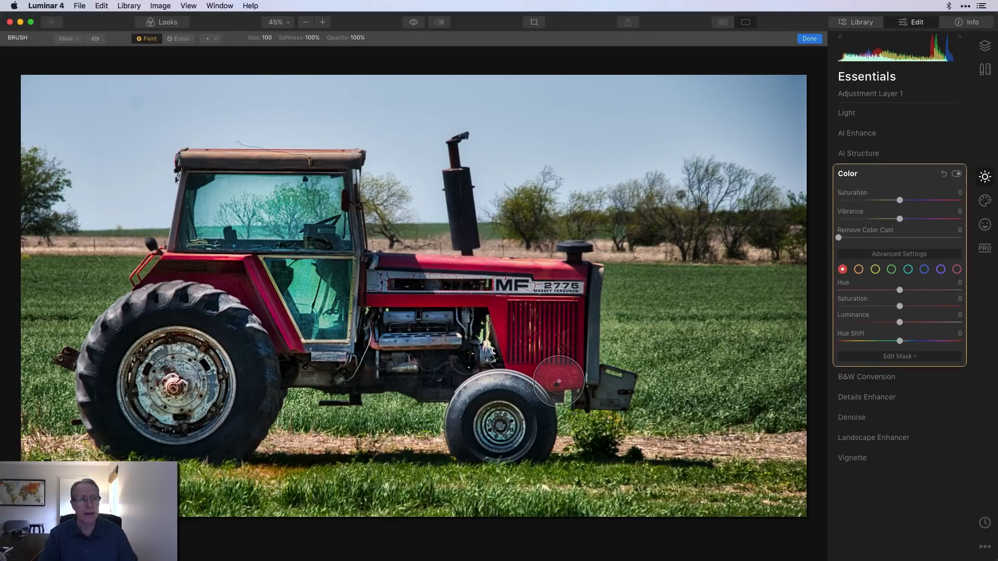
pyautogui.moveTo(477, 379)
pyautogui.mouseDown()
pyautogui.moveTo(384, 324)
pyautogui.moveTo(416, 329)
pyautogui.moveTo(207, 373)
pyautogui.moveTo(138, 377)
pyautogui.moveTo(169, 351)
pyautogui.moveTo(198, 396)
pyautogui.moveTo(135, 383)
pyautogui.moveTo(137, 420)
pyautogui.moveTo(196, 414)
pyautogui.moveTo(225, 380)
pyautogui.moveTo(222, 356)
pyautogui.moveTo(185, 333)
pyautogui.moveTo(335, 349)
pyautogui.moveTo(382, 268)
pyautogui.moveTo(446, 283)
pyautogui.moveTo(393, 299)
pyautogui.moveTo(495, 284)
pyautogui.moveTo(399, 320)
pyautogui.moveTo(444, 345)
pyautogui.moveTo(361, 354)
pyautogui.moveTo(475, 352)
pyautogui.moveTo(513, 405)
pyautogui.moveTo(513, 426)
pyautogui.moveTo(511, 382)
pyautogui.moveTo(524, 365)
pyautogui.moveTo(476, 342)
pyautogui.mouseUp()
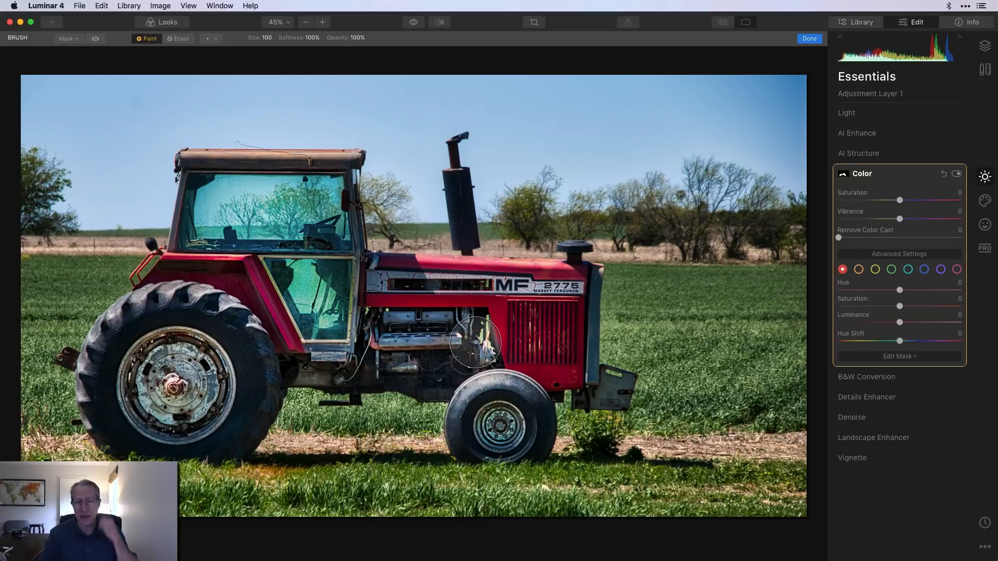
pyautogui.click(95, 39)
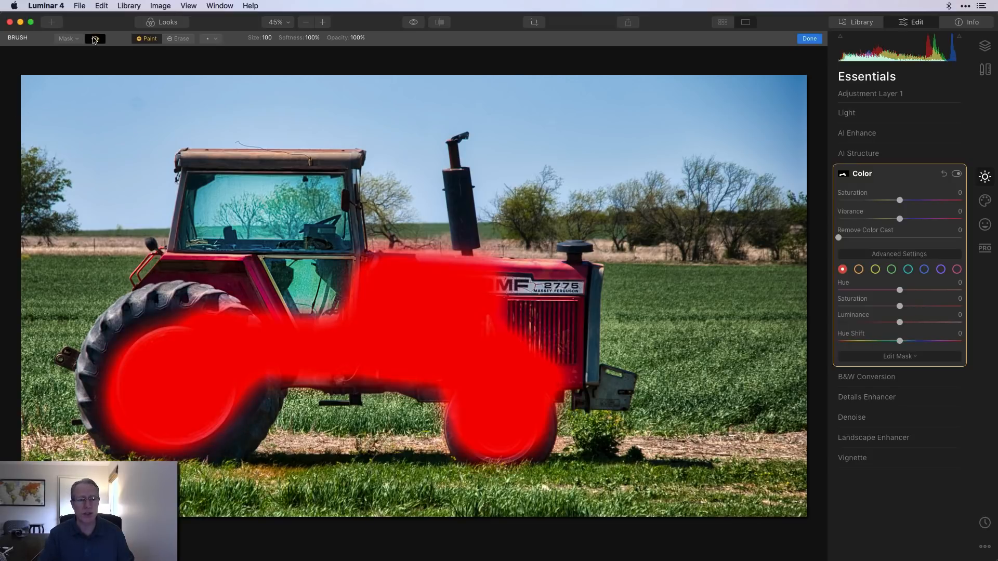
pyautogui.click(95, 38)
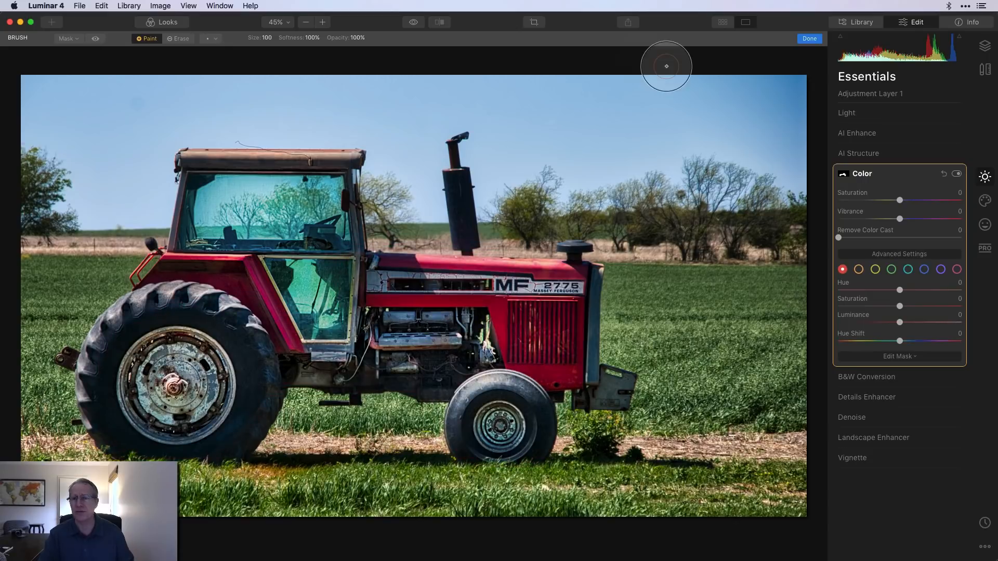
pyautogui.click(810, 39)
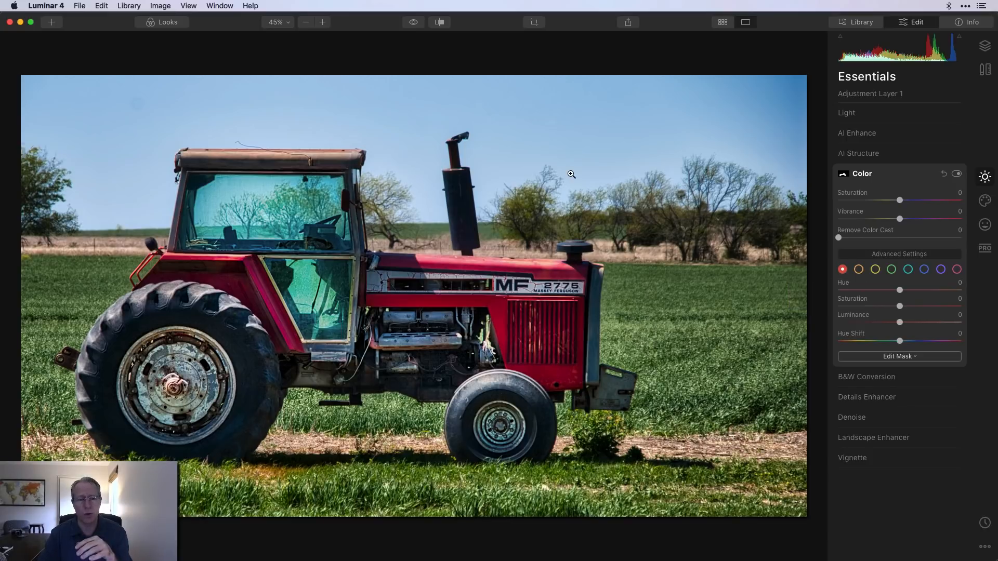
# - Compare the edited photo with its original, and switch to Preview to view the old HDR version of the tractor
pyautogui.click(413, 23)
pyautogui.click(413, 23)
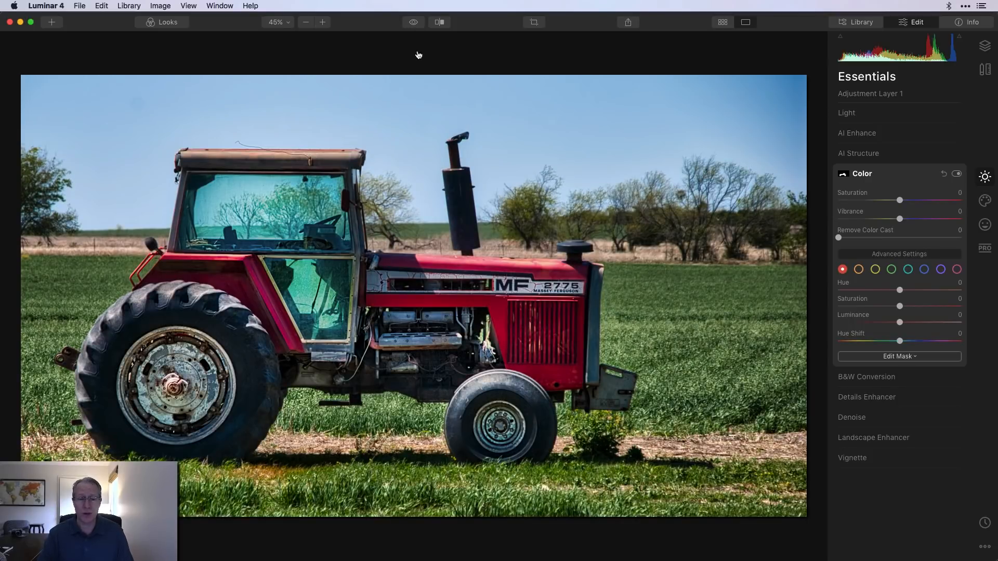
pyautogui.press('super+Tab')
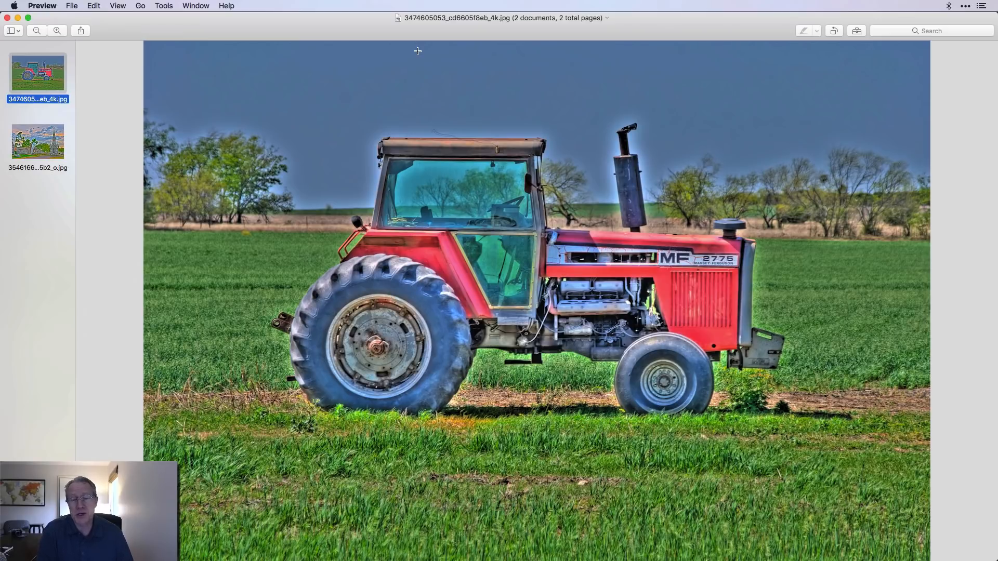
# - Switch back to Luminar 4 and set AI Accent to 33 on the adjustment layer
pyautogui.press('super+Tab')
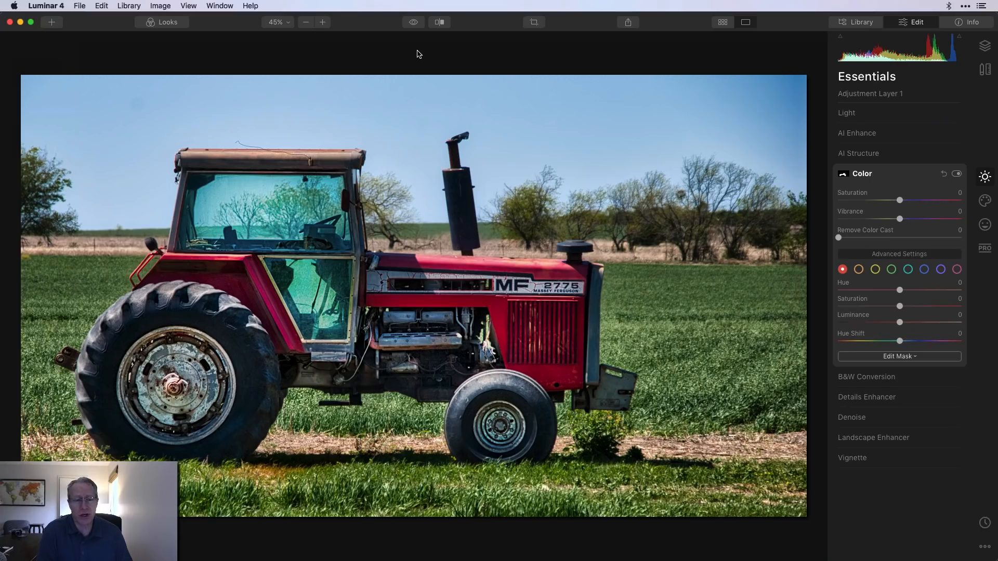
pyautogui.click(857, 133)
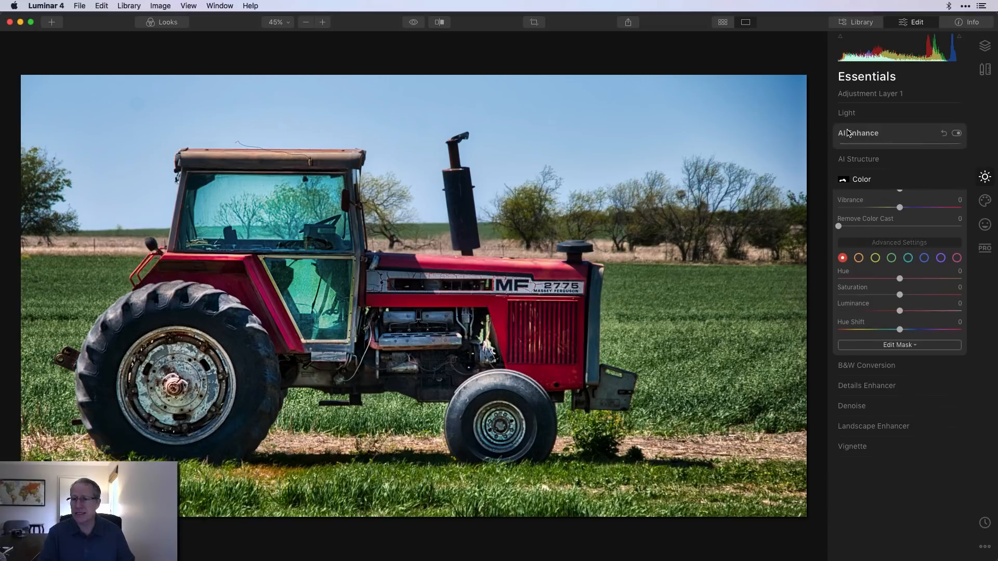
pyautogui.moveTo(847, 162); pyautogui.dragTo(879, 161)
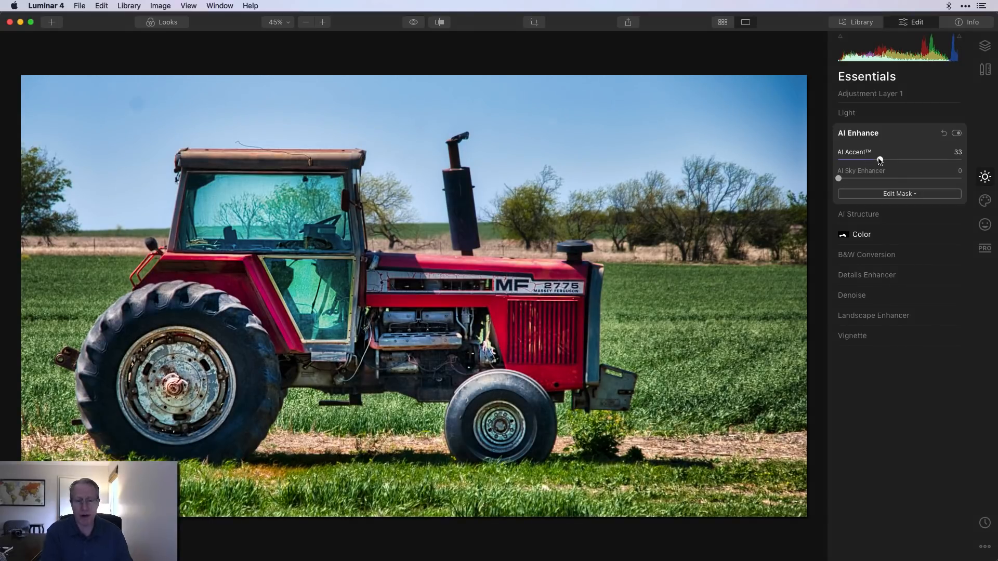
# - Switch to Preview and examine the old HDR tractor and cemetery images, enlarging the cemetery one to inspect halos and colors around the trees and monuments
pyautogui.press('super+Tab')
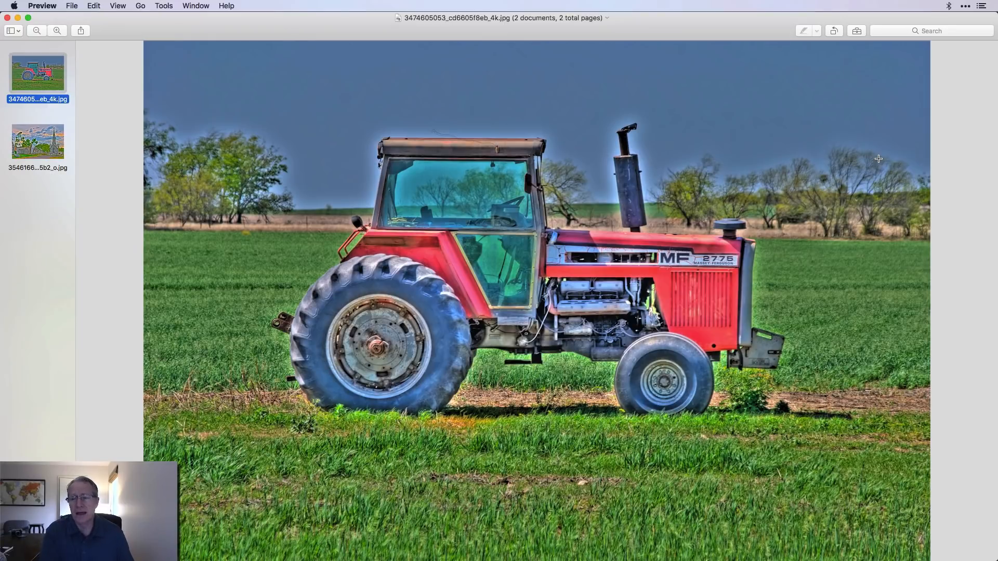
pyautogui.press('super+Tab')
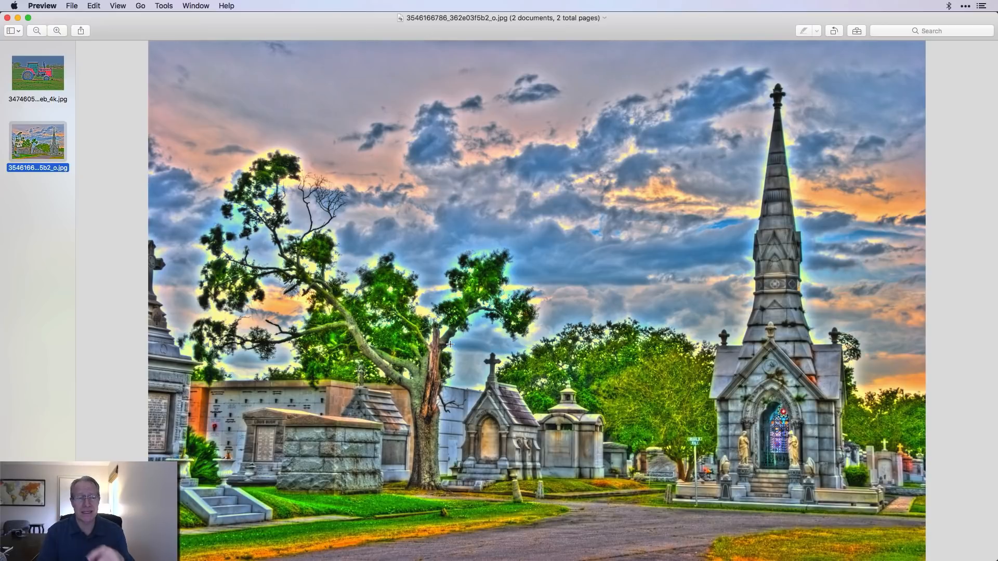
pyautogui.click(56, 27)
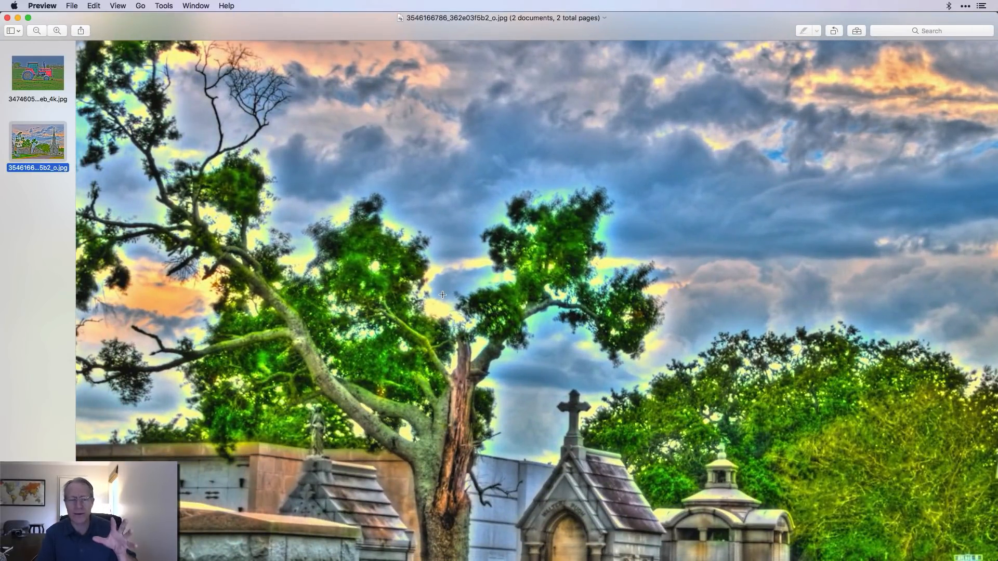
pyautogui.scroll(2, 442, 295)
pyautogui.hscroll(-5, 442, 294)
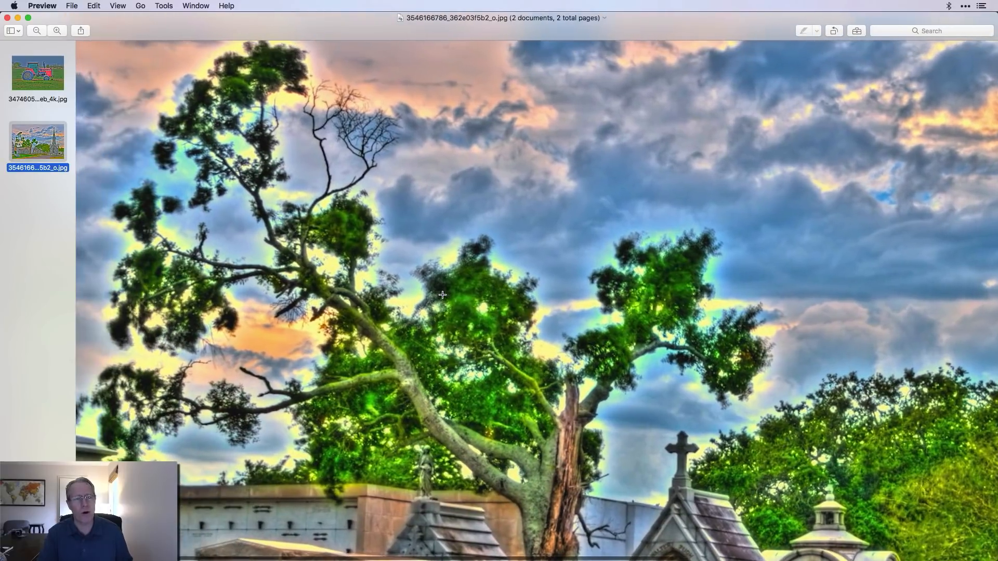
pyautogui.scroll(-1, 442, 294)
pyautogui.hscroll(8, 443, 294)
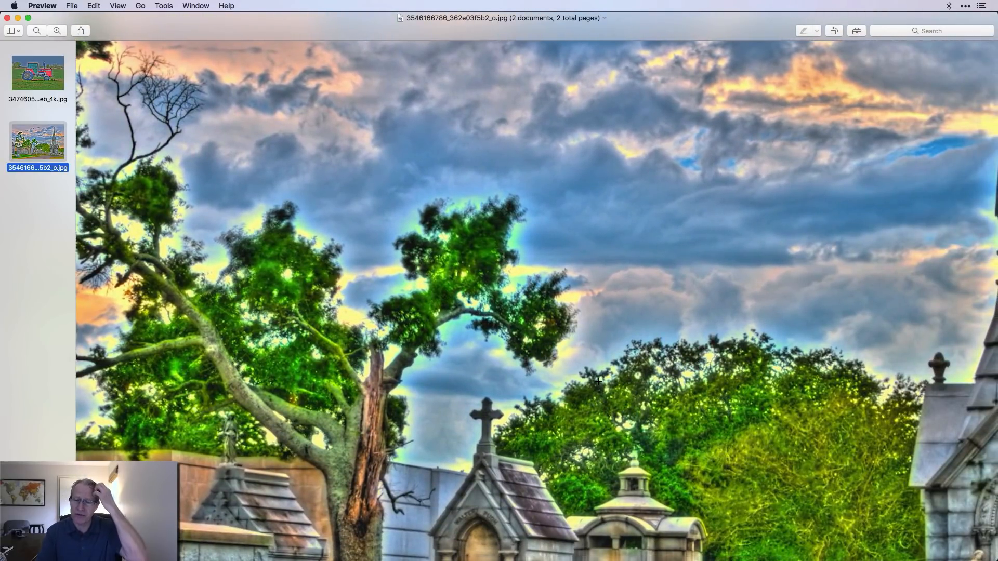
pyautogui.scroll(-4, 598, 382)
pyautogui.hscroll(6, 598, 382)
pyautogui.hscroll(3, 598, 384)
pyautogui.scroll(-2, 598, 384)
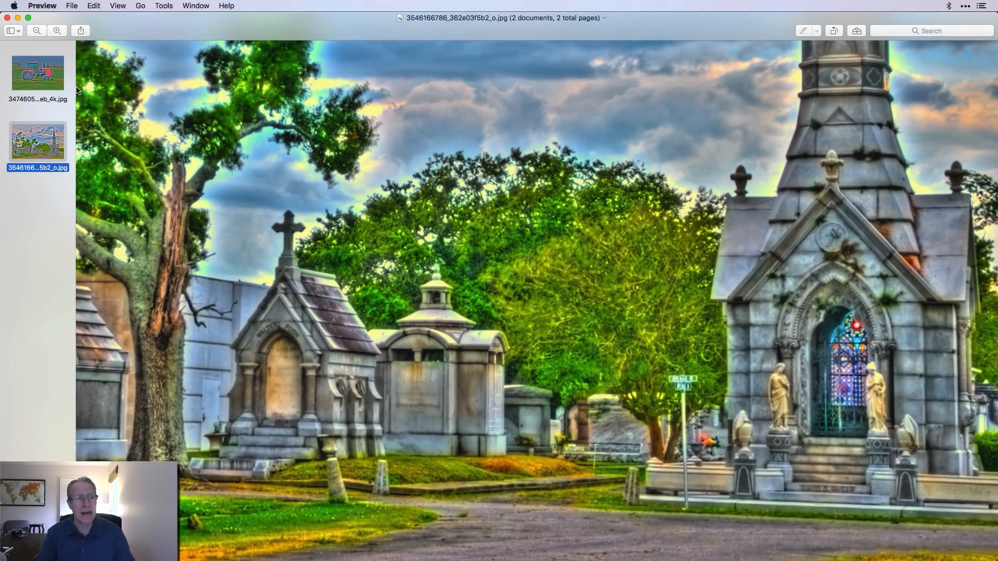
# - Switch back to Luminar 4 and open the dark, unedited cemetery photo from the Fun folder for editing
pyautogui.click(37, 31)
pyautogui.click(37, 30)
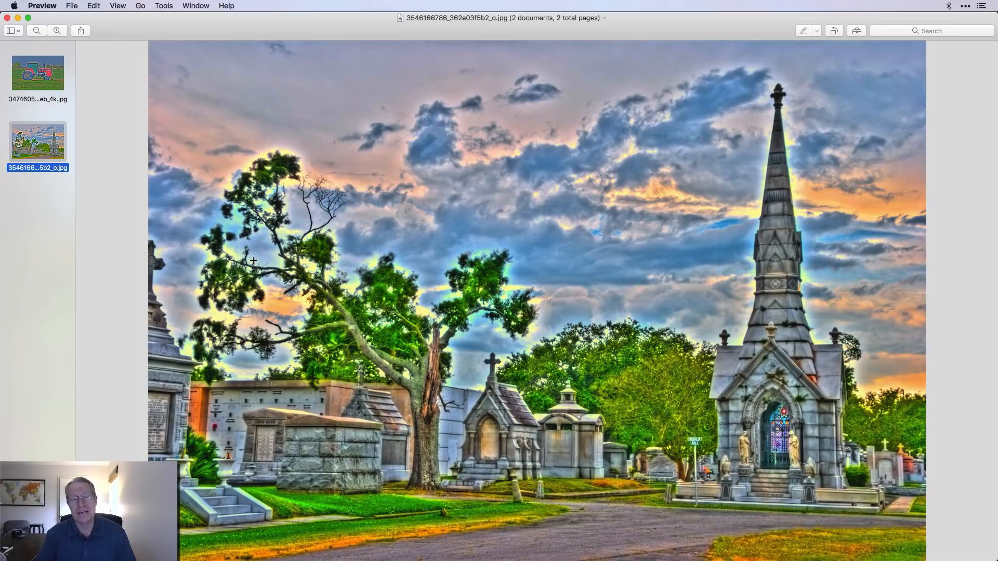
pyautogui.press('super+Tab')
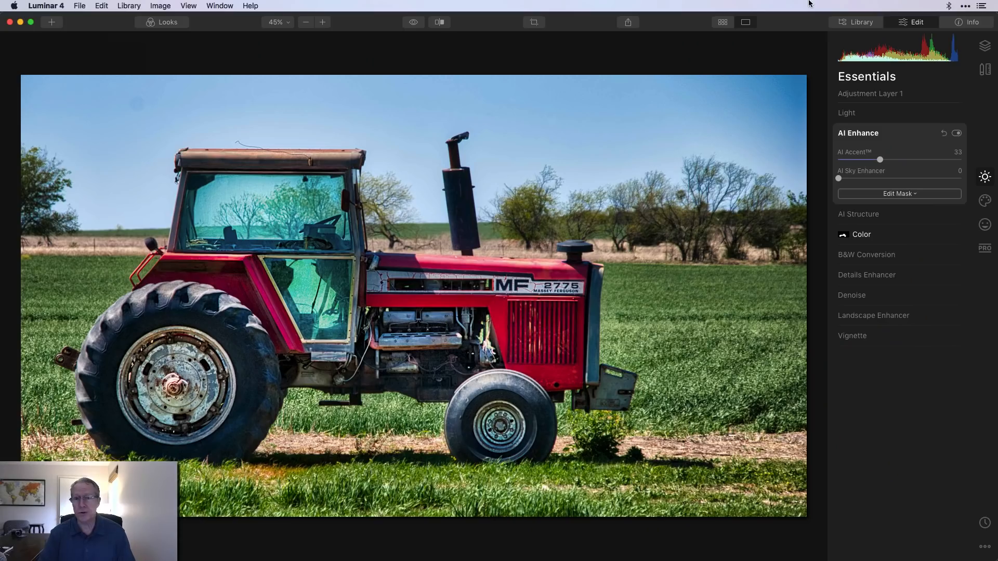
pyautogui.click(723, 22)
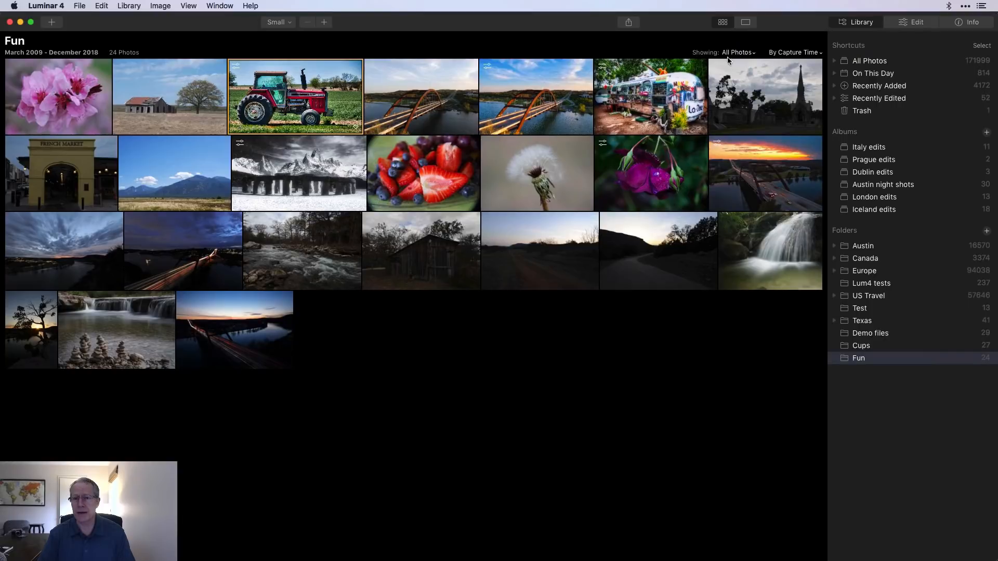
pyautogui.doubleClick(746, 79)
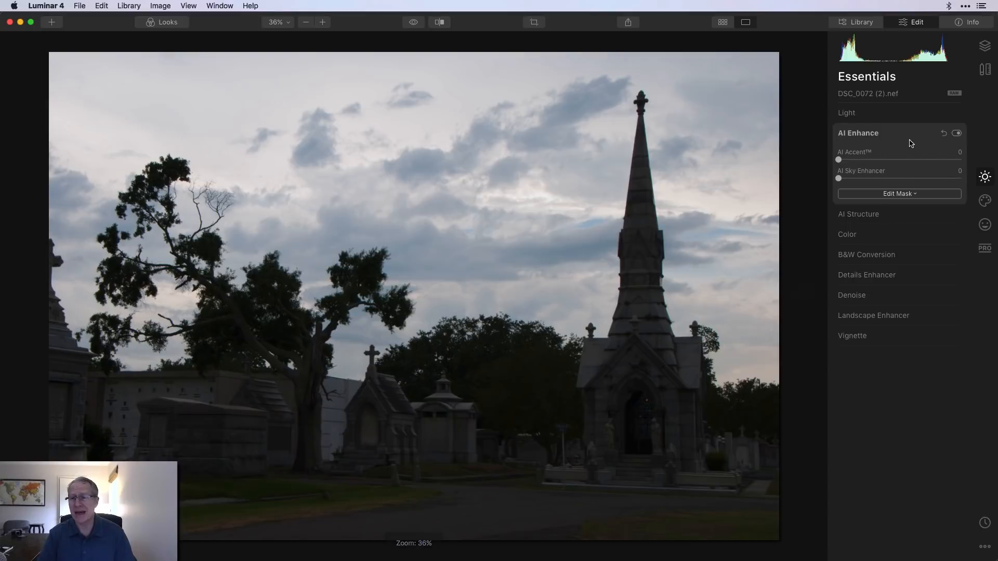
# - Set AI Accent to 87 on the cemetery photo and compare it with the old HDR version in Preview
pyautogui.moveTo(838, 159); pyautogui.dragTo(946, 151)
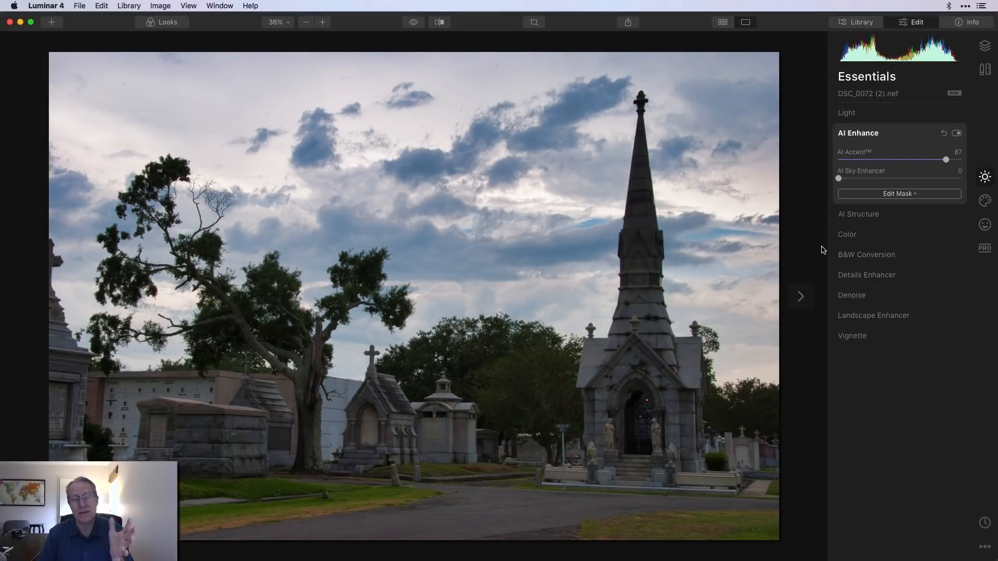
pyautogui.press('super+Tab')
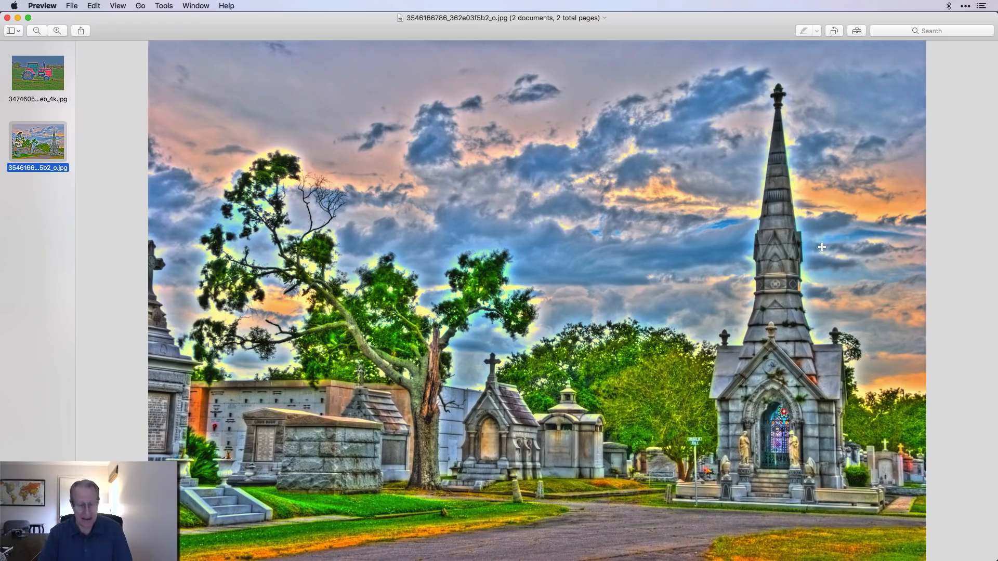
pyautogui.press('super+Tab')
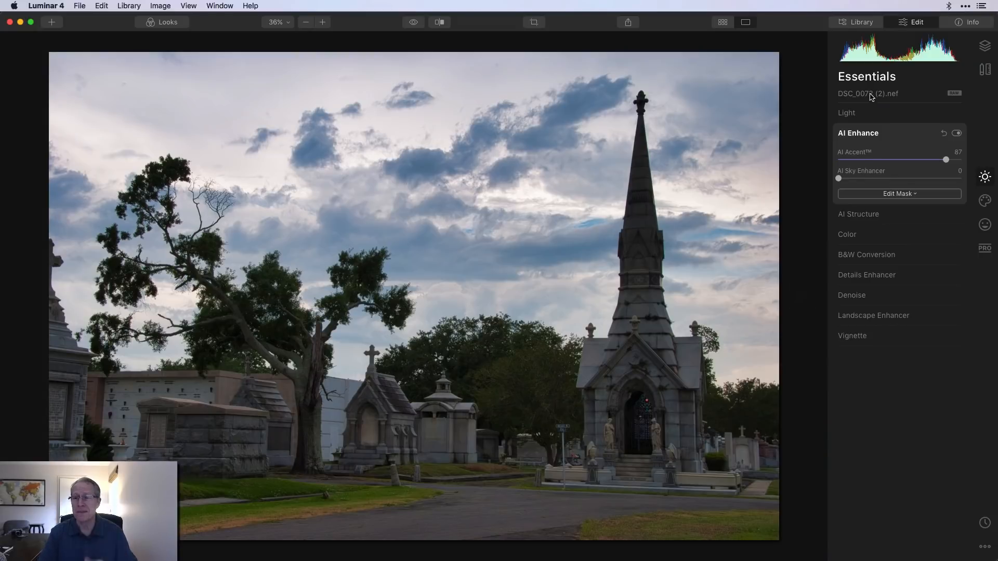
# - Set Smart Contrast to 26, Highlights to -11 and Shadows to 74, and compare the cemetery photo with its original
pyautogui.click(869, 113)
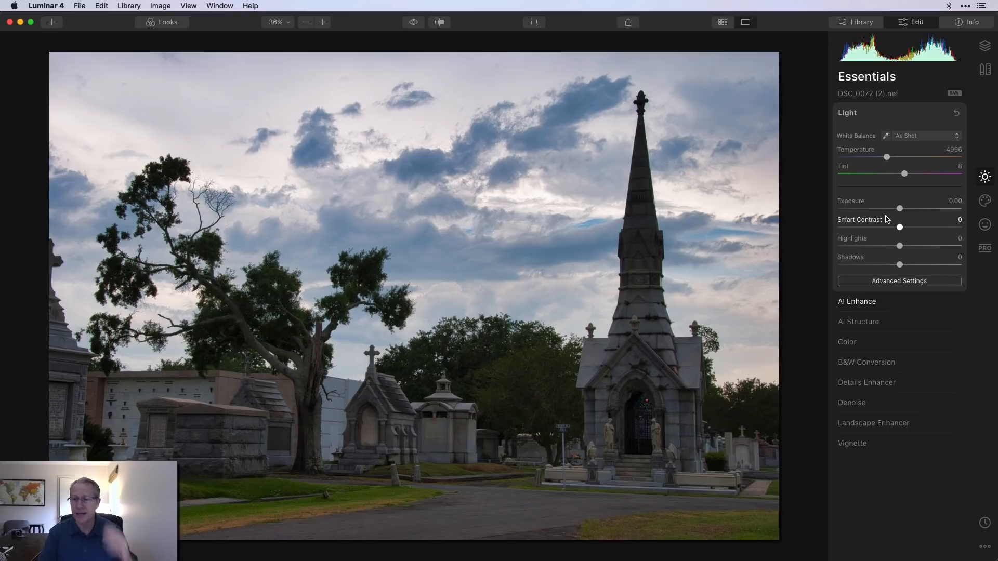
pyautogui.moveTo(900, 227); pyautogui.dragTo(945, 264)
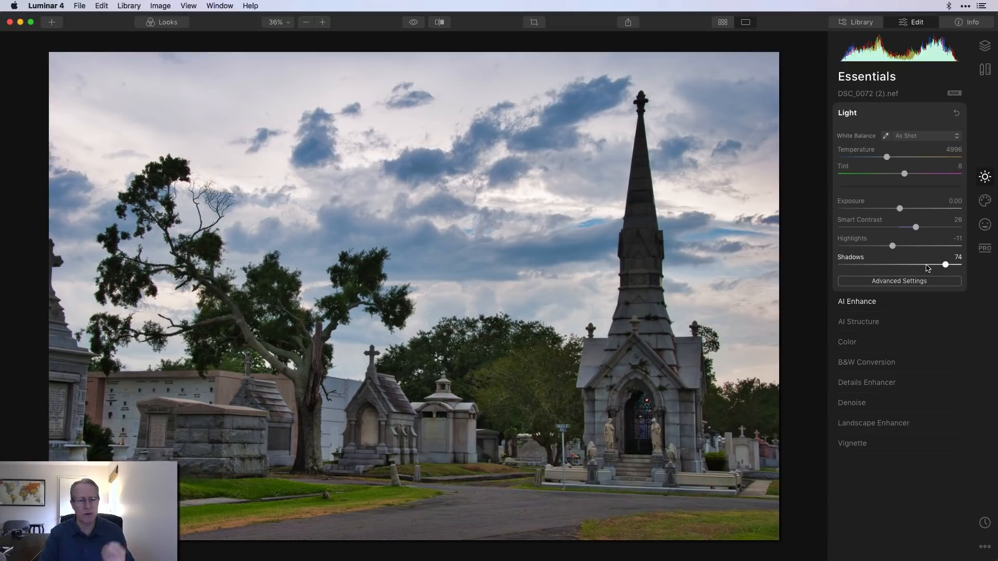
pyautogui.click(414, 23)
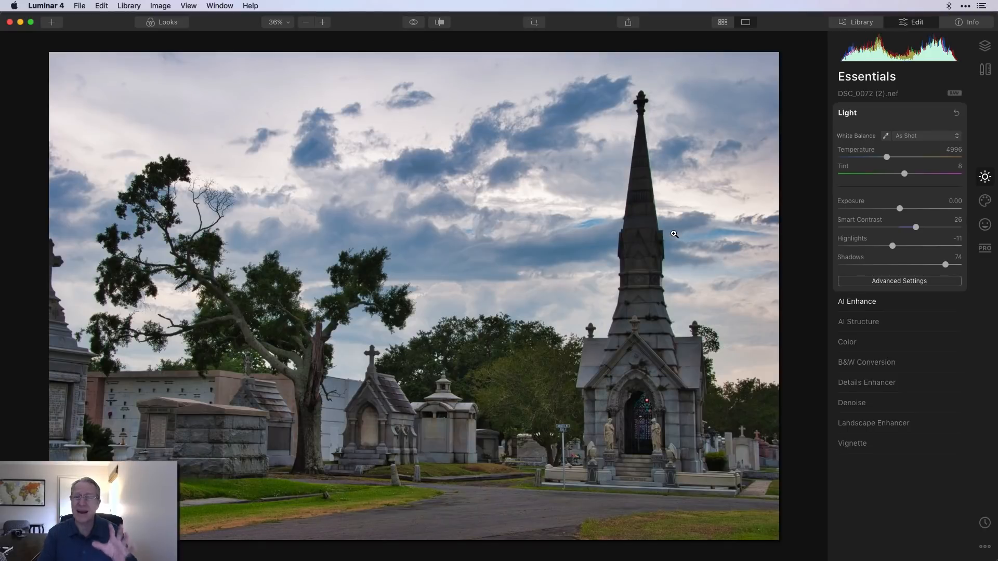
# - Set the AI Structure amount to 31 and paint its brush mask over the tombs and the spired monument, reducing the brush size to 52
pyautogui.click(878, 323)
pyautogui.moveTo(901, 180); pyautogui.dragTo(920, 180)
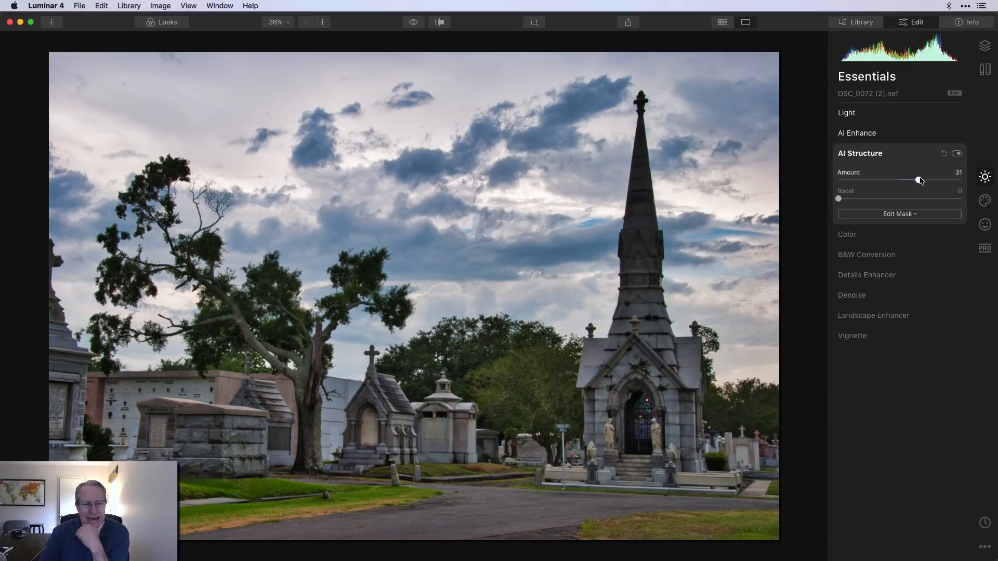
pyautogui.click(893, 213)
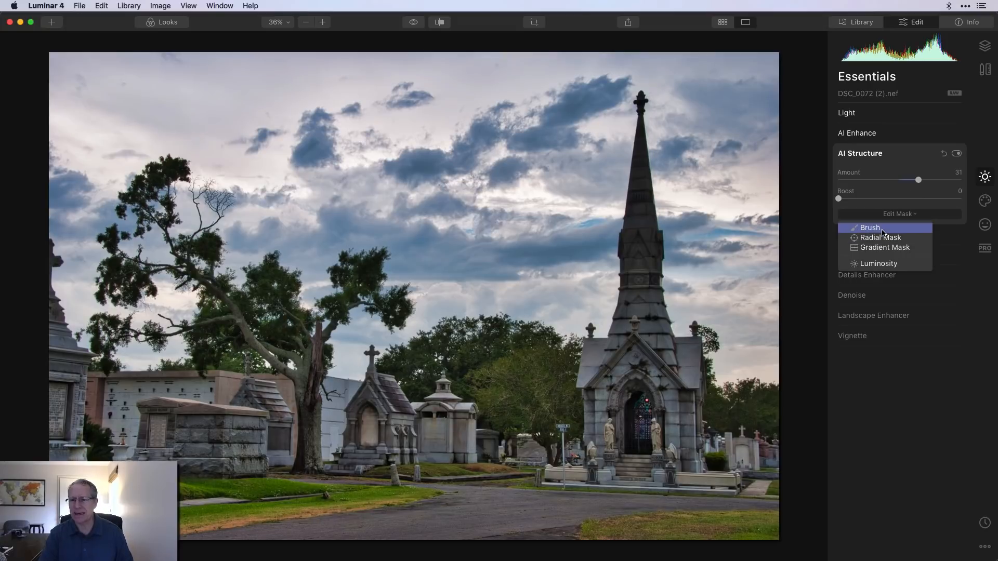
pyautogui.click(884, 231)
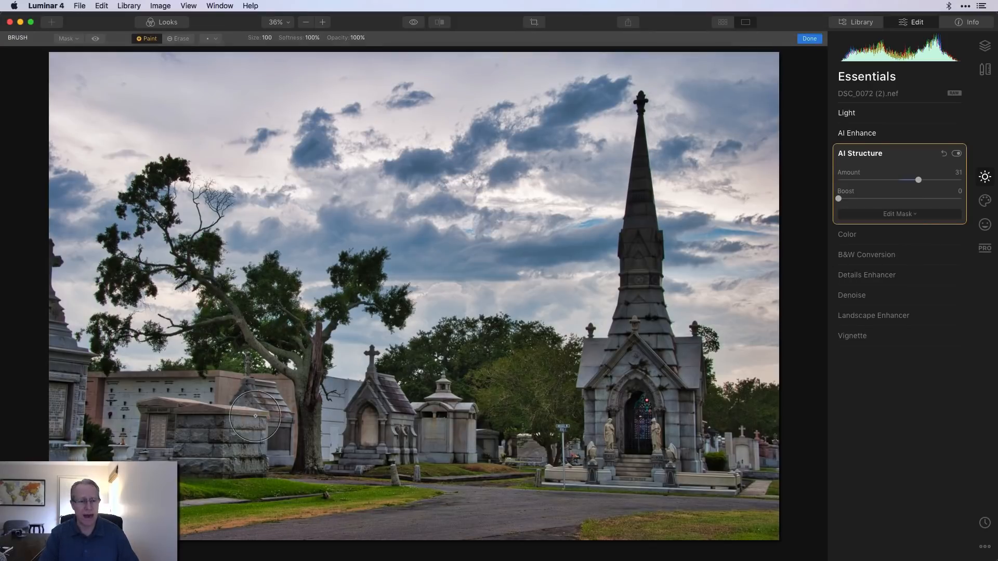
pyautogui.moveTo(193, 412)
pyautogui.mouseDown()
pyautogui.moveTo(212, 424)
pyautogui.moveTo(166, 425)
pyautogui.moveTo(69, 385)
pyautogui.moveTo(111, 452)
pyautogui.moveTo(222, 412)
pyautogui.moveTo(276, 416)
pyautogui.mouseUp()
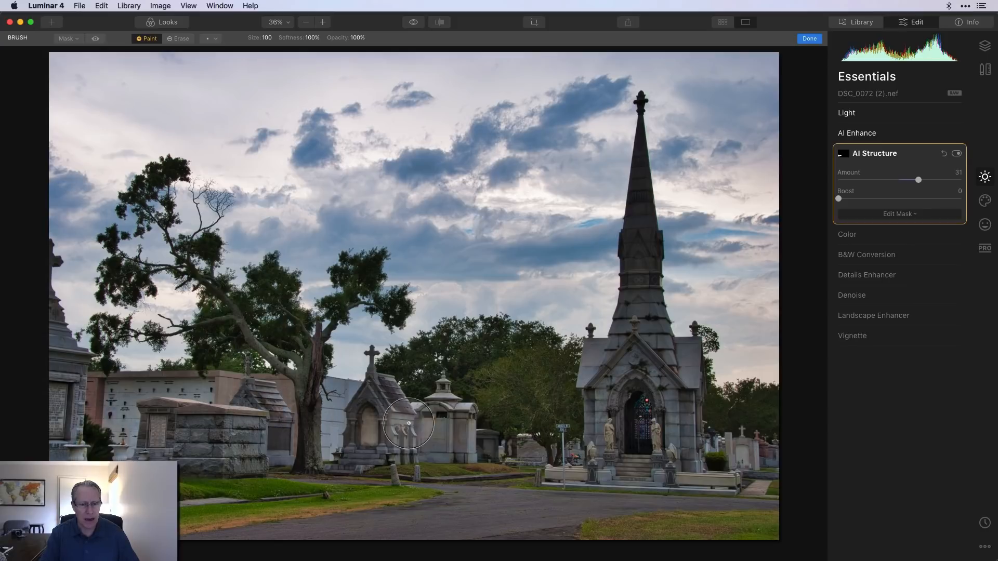
pyautogui.moveTo(658, 416)
pyautogui.mouseDown()
pyautogui.moveTo(649, 332)
pyautogui.moveTo(640, 459)
pyautogui.moveTo(741, 471)
pyautogui.moveTo(640, 470)
pyautogui.moveTo(578, 484)
pyautogui.mouseUp()
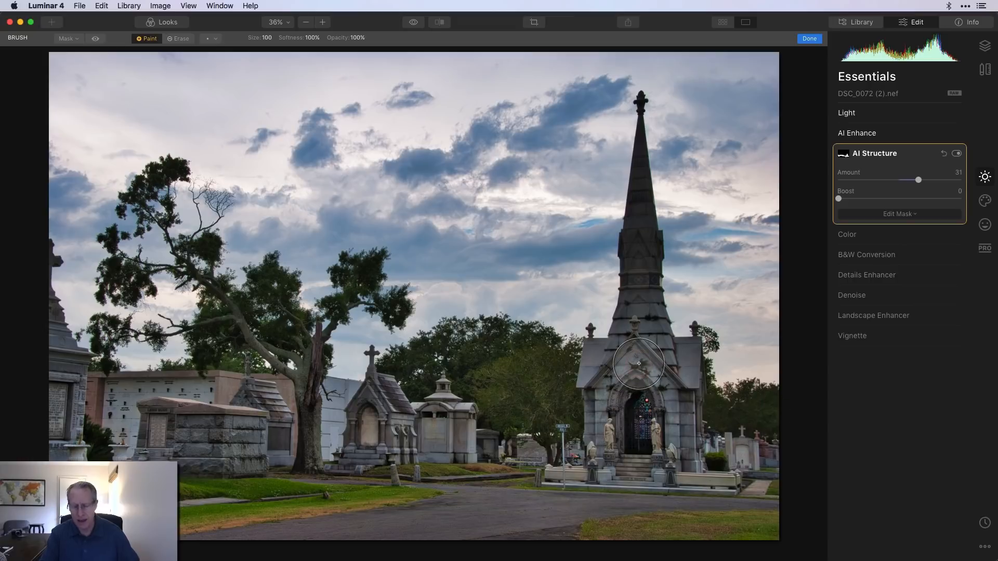
pyautogui.press('[')
pyautogui.press('[')
pyautogui.press('[')
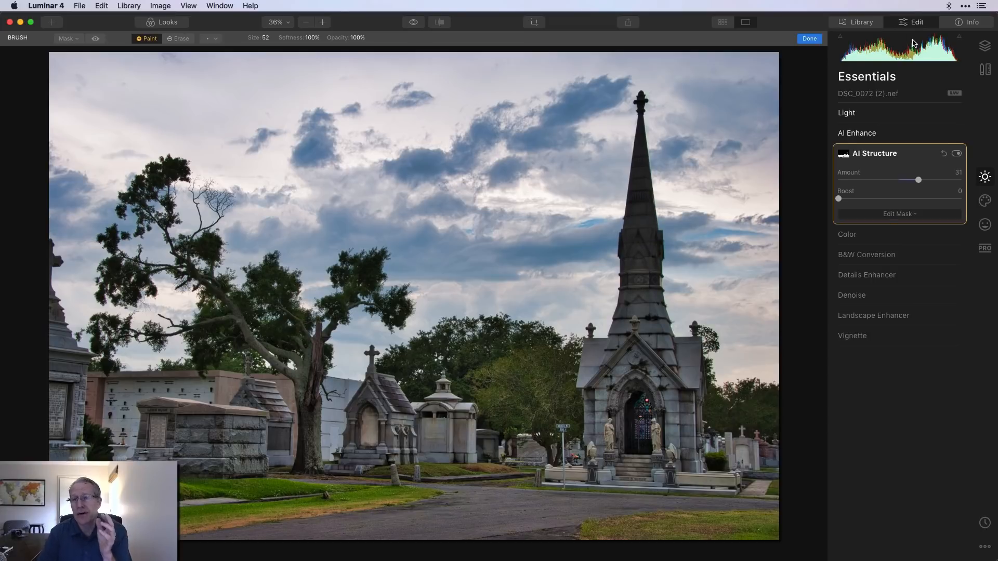
pyautogui.click(811, 38)
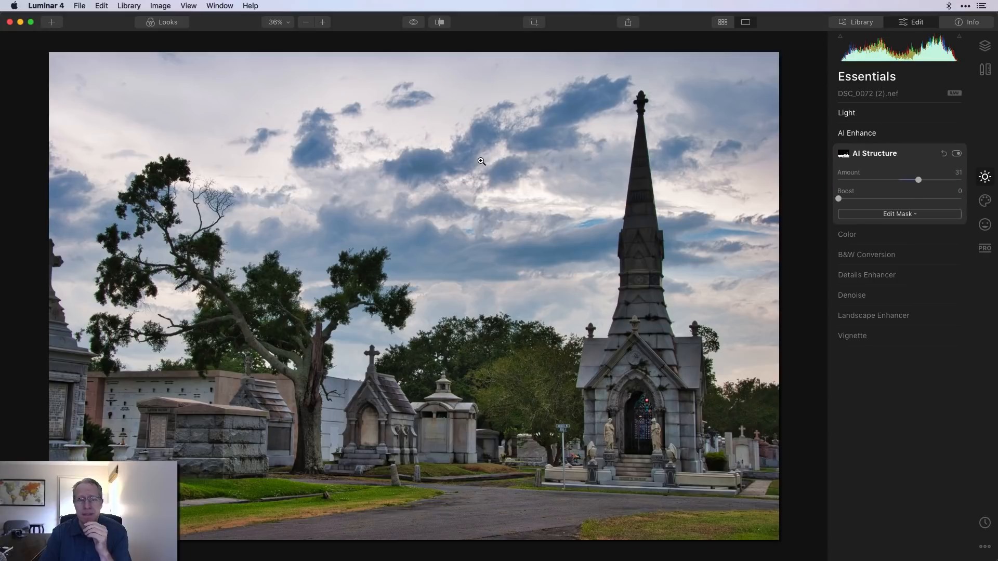
# - Check the photo's camera information, and set its overall color Saturation to 20 and Vibrance to 24
pyautogui.click(967, 24)
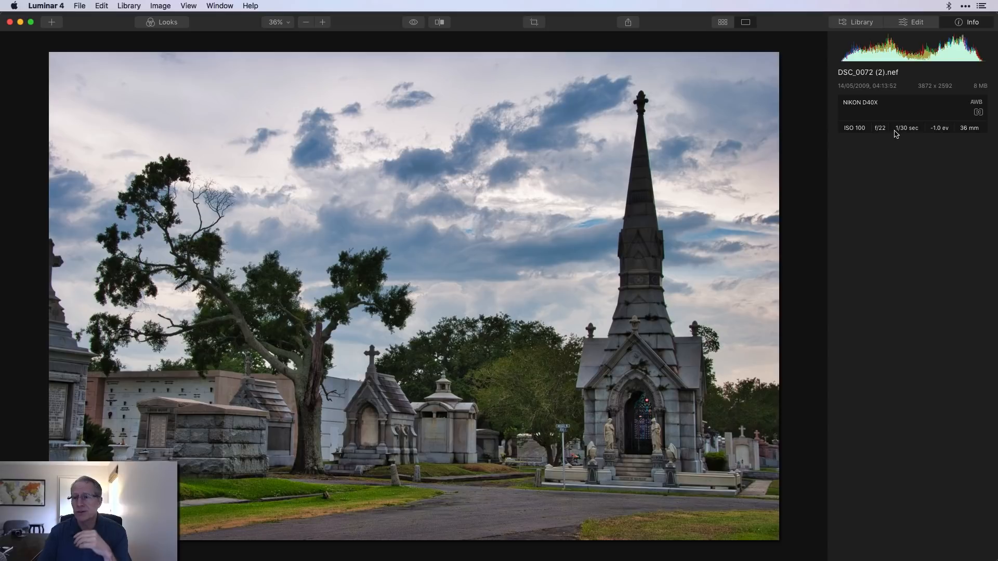
pyautogui.click(925, 22)
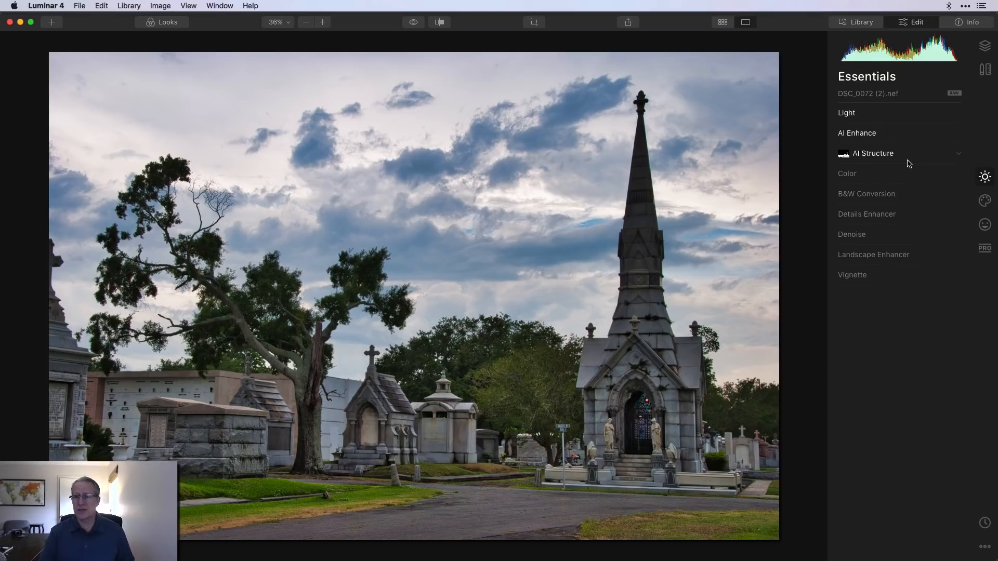
pyautogui.click(862, 174)
pyautogui.moveTo(903, 221); pyautogui.dragTo(913, 204)
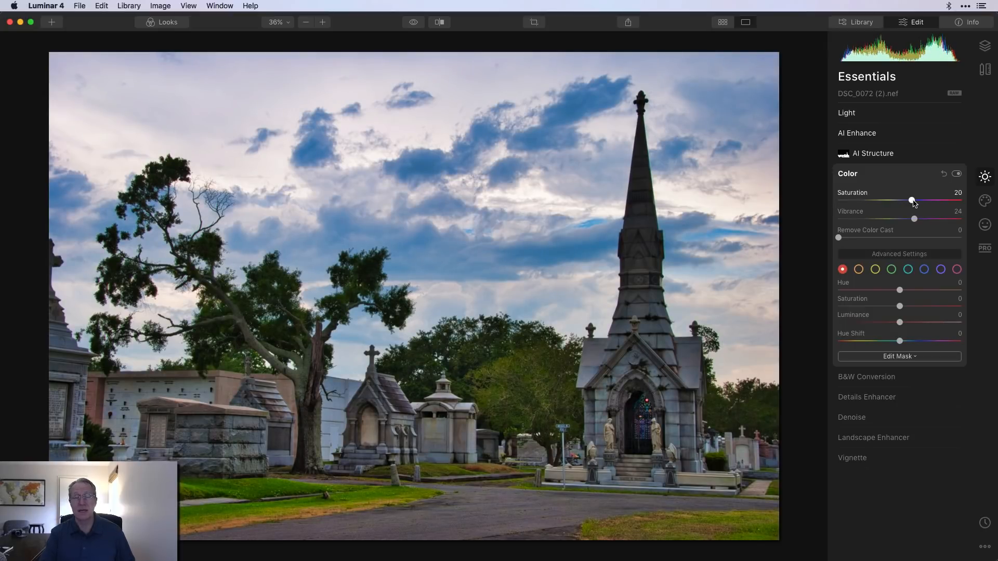
# - Reduce the saturation of individual colors in the photo: blue to -15 and yellow to -8
pyautogui.click(924, 270)
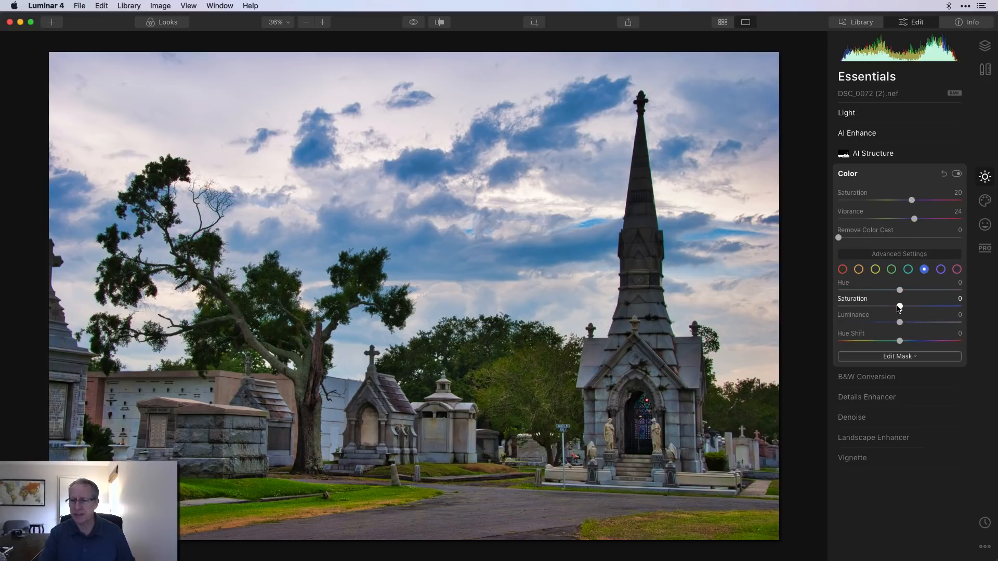
pyautogui.moveTo(900, 307); pyautogui.dragTo(889, 307)
pyautogui.click(891, 269)
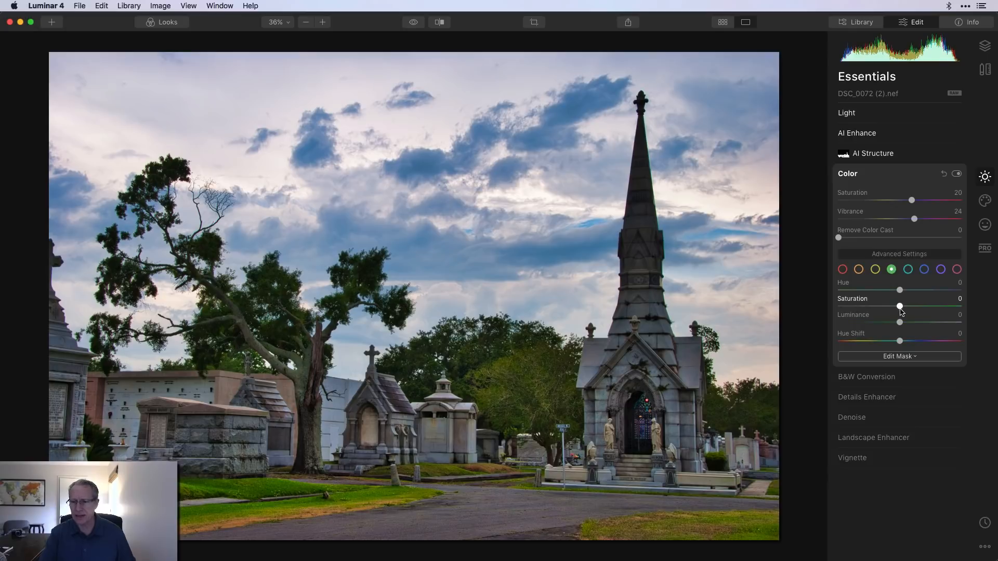
pyautogui.click(876, 269)
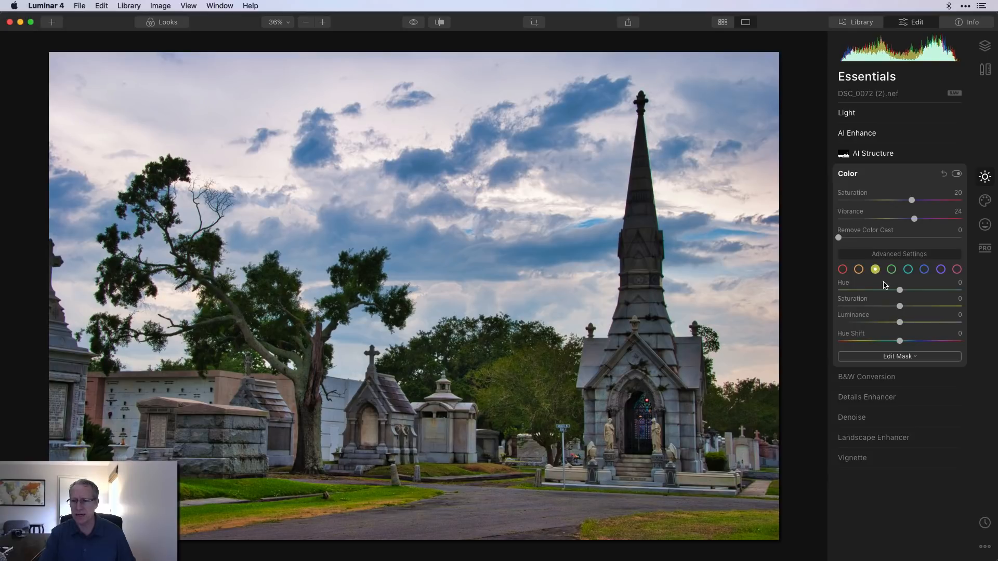
pyautogui.moveTo(901, 307); pyautogui.dragTo(894, 307)
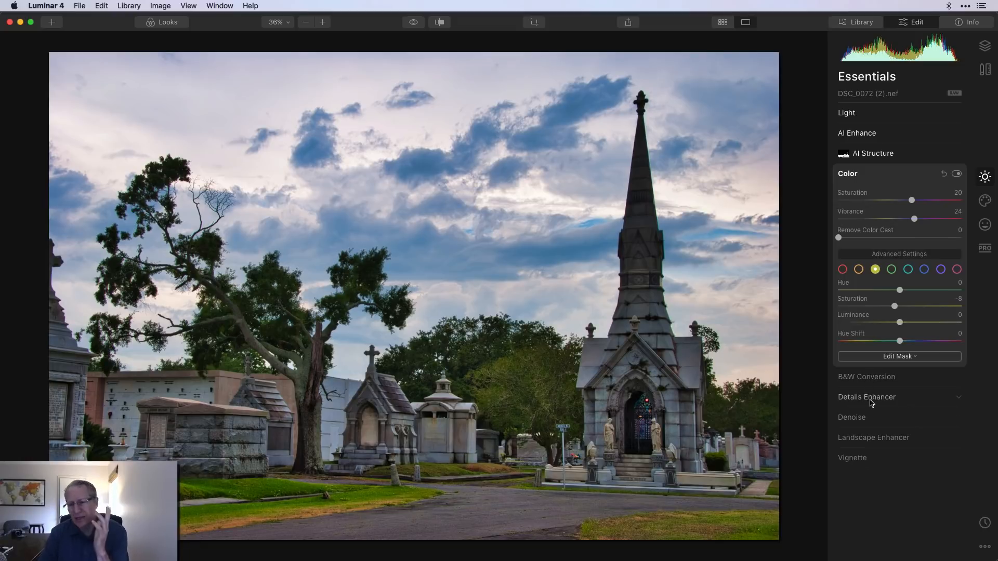
# - Warm the photo with the Landscape Enhancer by setting Golden Hour to 32
pyautogui.click(872, 436)
pyautogui.moveTo(839, 300); pyautogui.dragTo(877, 300)
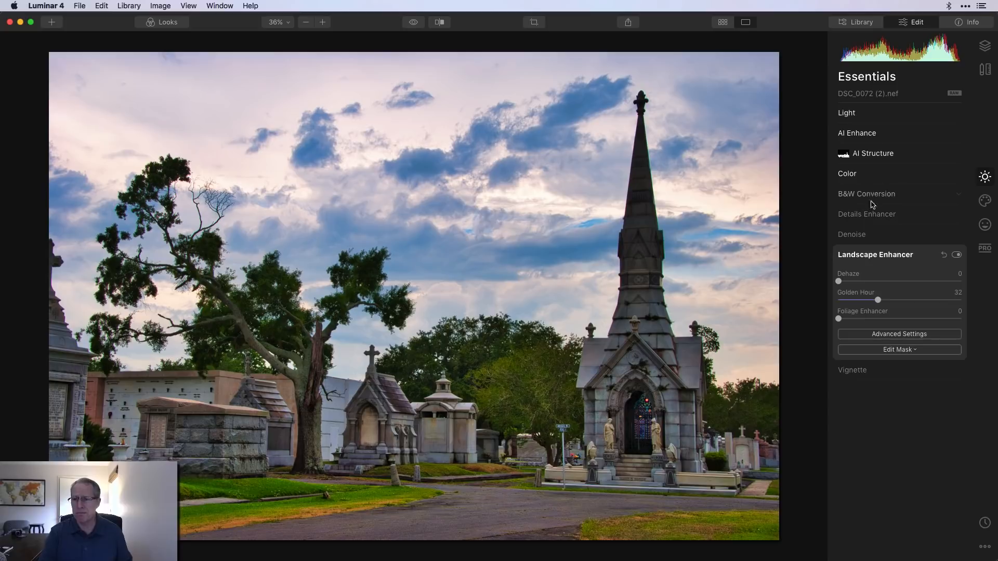
# - Compare the edit with the old HDR cemetery image in Preview, and set the blue saturation to -25 in Luminar 4
pyautogui.click(869, 179)
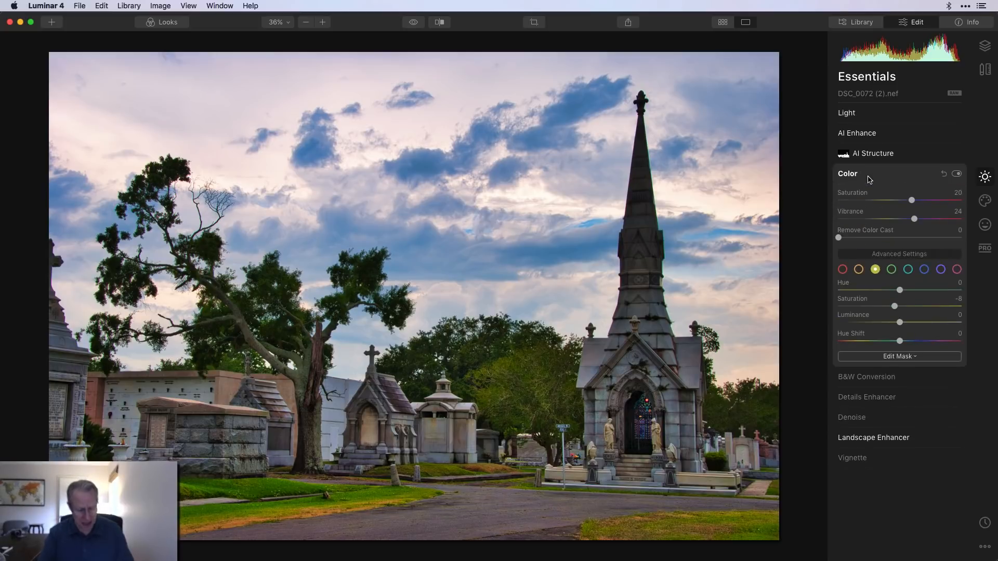
pyautogui.press('super+Tab')
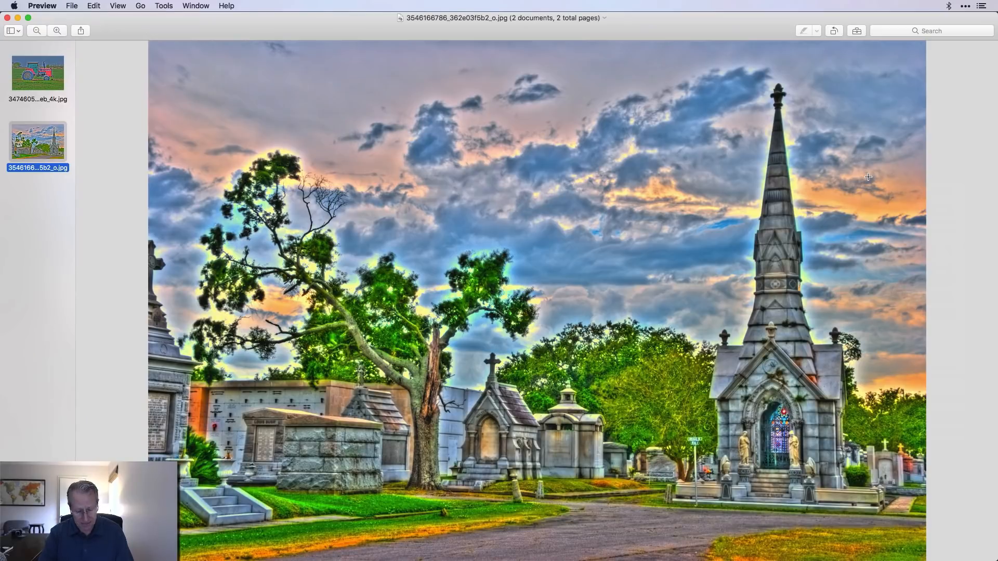
pyautogui.press('super+Tab')
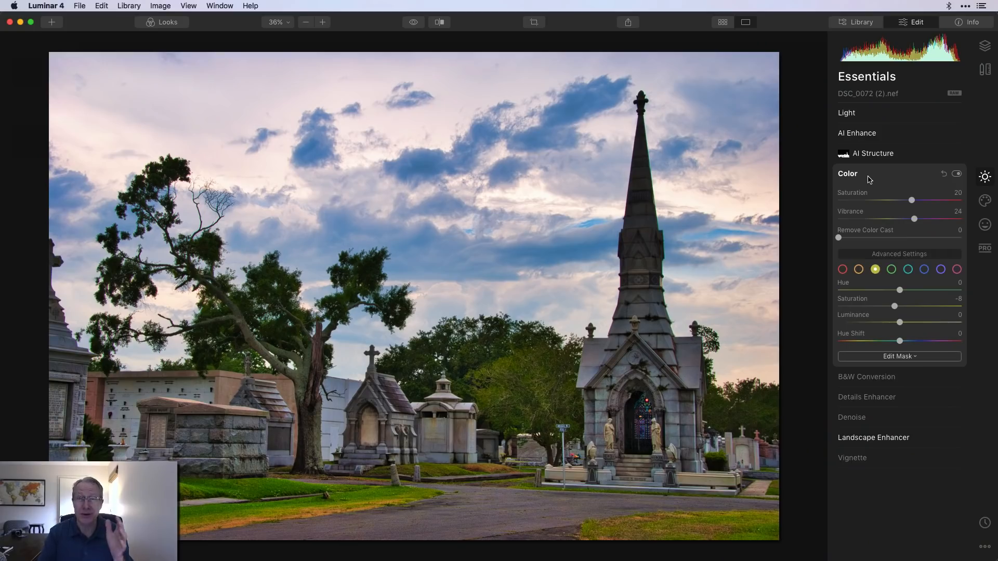
pyautogui.click(924, 270)
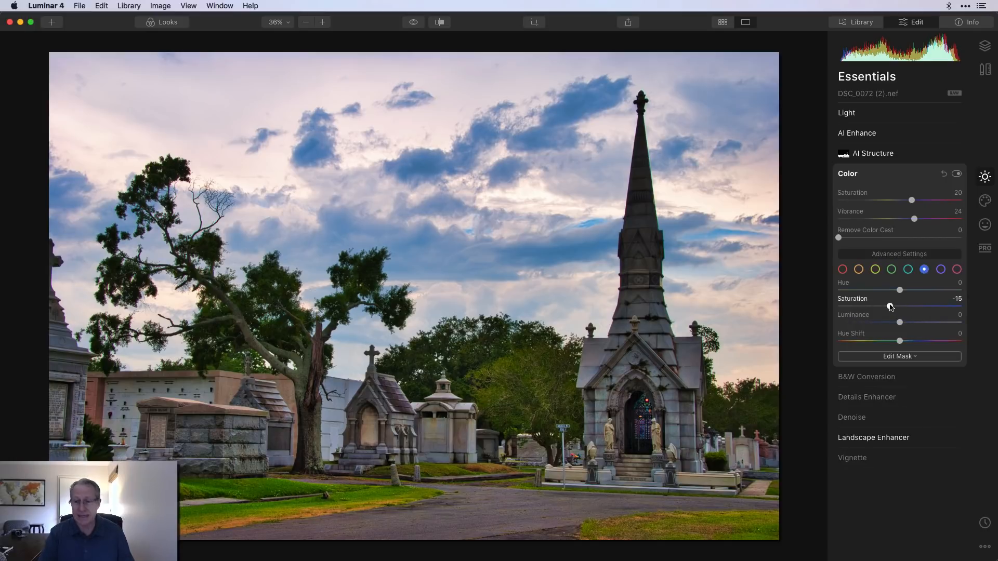
pyautogui.moveTo(889, 306); pyautogui.dragTo(883, 307)
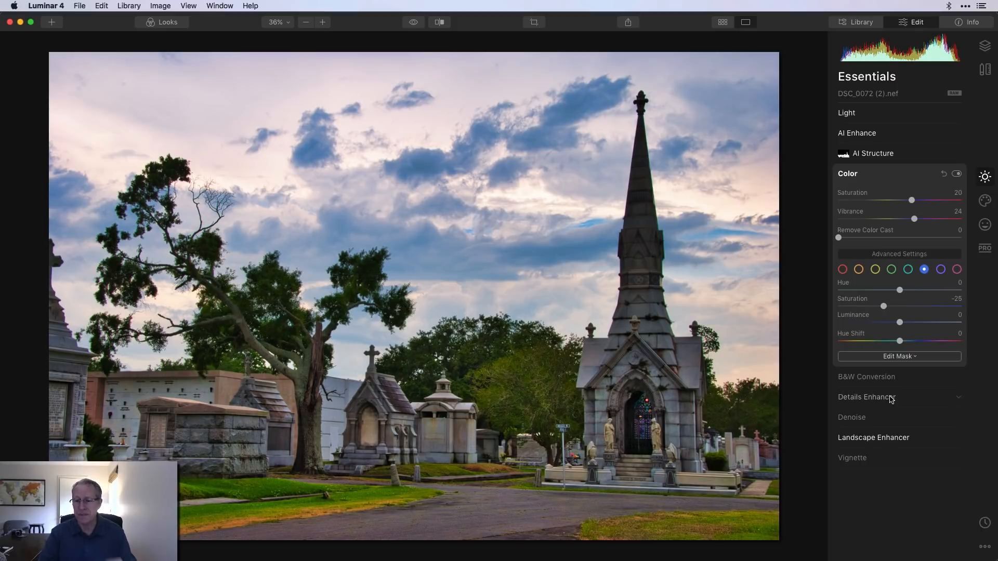
# - Apply the Mystical creative effect to the cemetery photo with an amount of 41
pyautogui.click(985, 201)
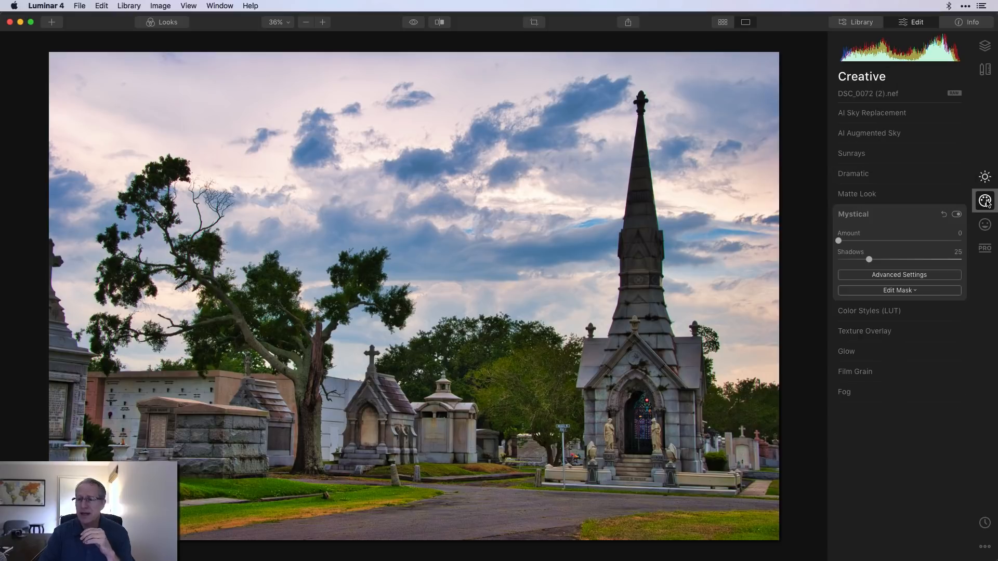
pyautogui.moveTo(838, 240); pyautogui.dragTo(891, 233)
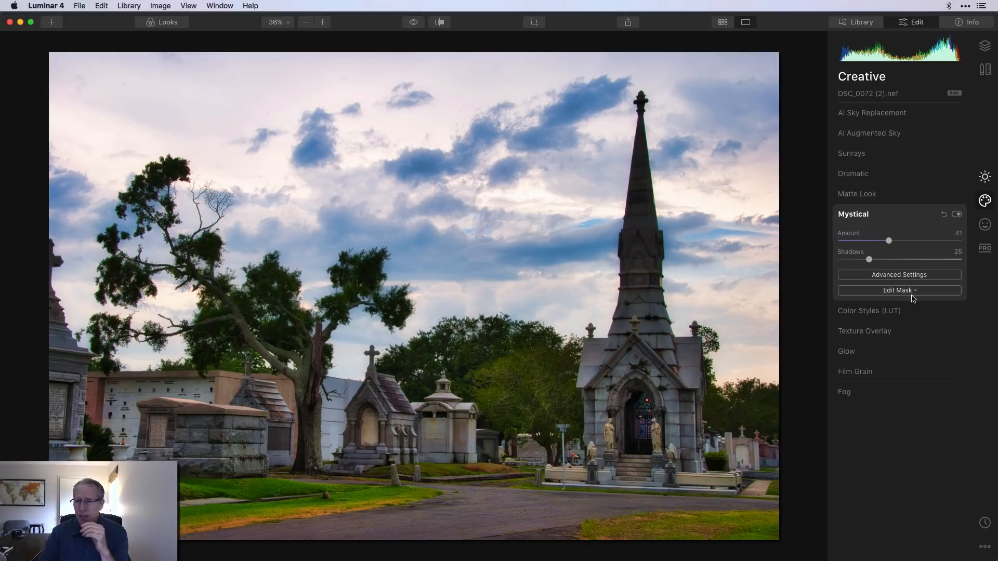
# - Try the Miami color style LUT on the cemetery photo with an amount of 11, and reset it
pyautogui.click(894, 312)
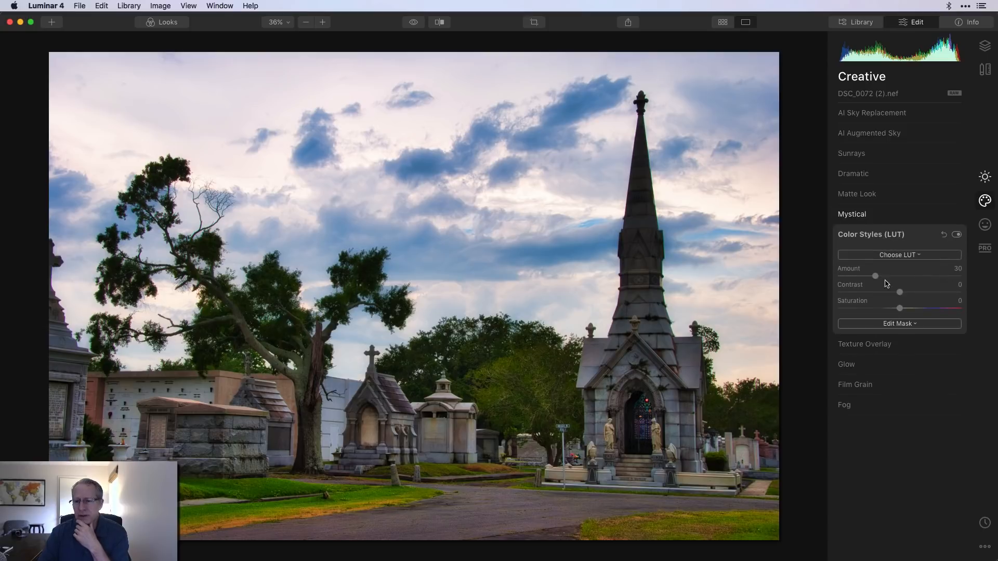
pyautogui.click(885, 255)
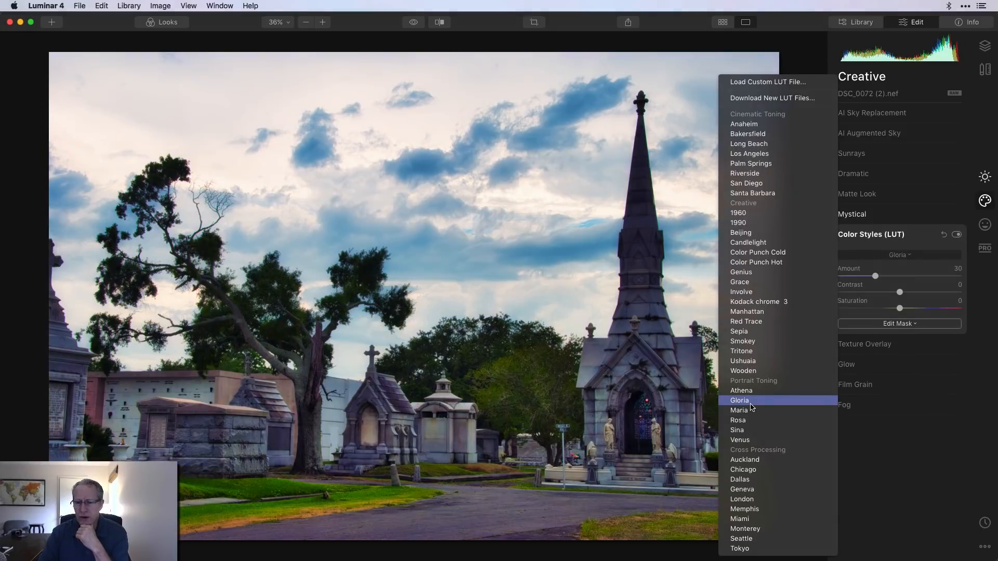
pyautogui.click(750, 478)
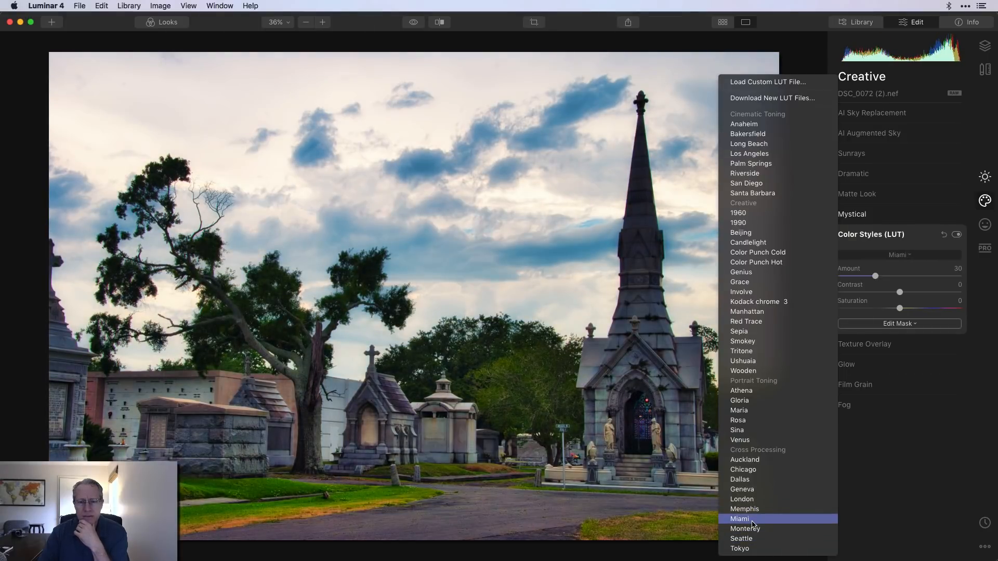
pyautogui.click(752, 523)
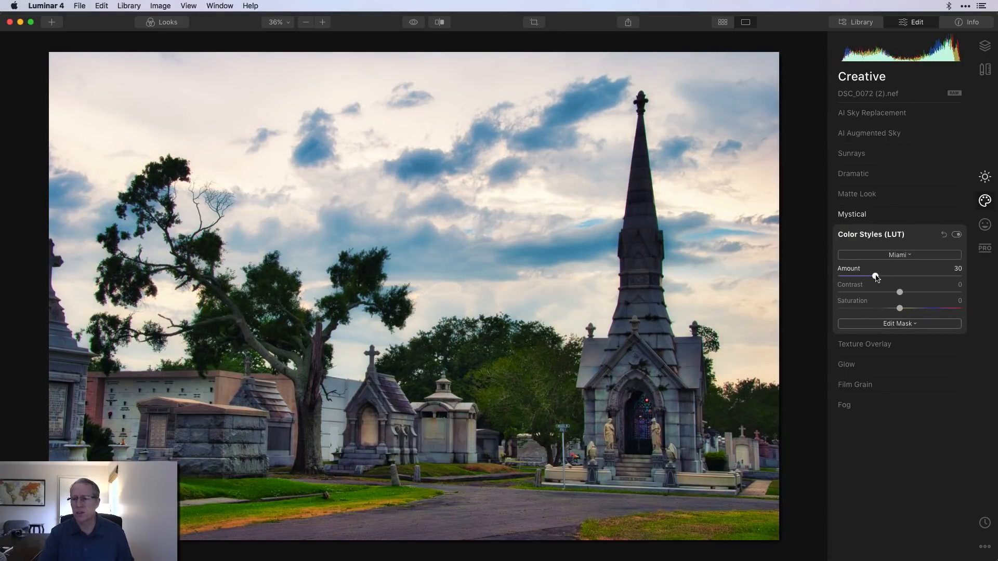
pyautogui.moveTo(876, 278); pyautogui.dragTo(854, 279)
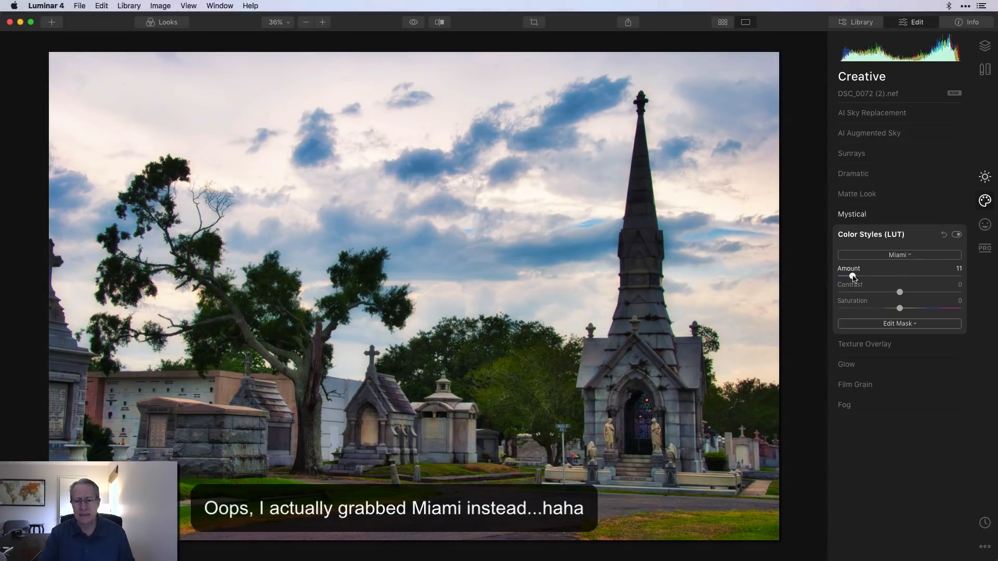
pyautogui.click(944, 234)
pyautogui.click(921, 238)
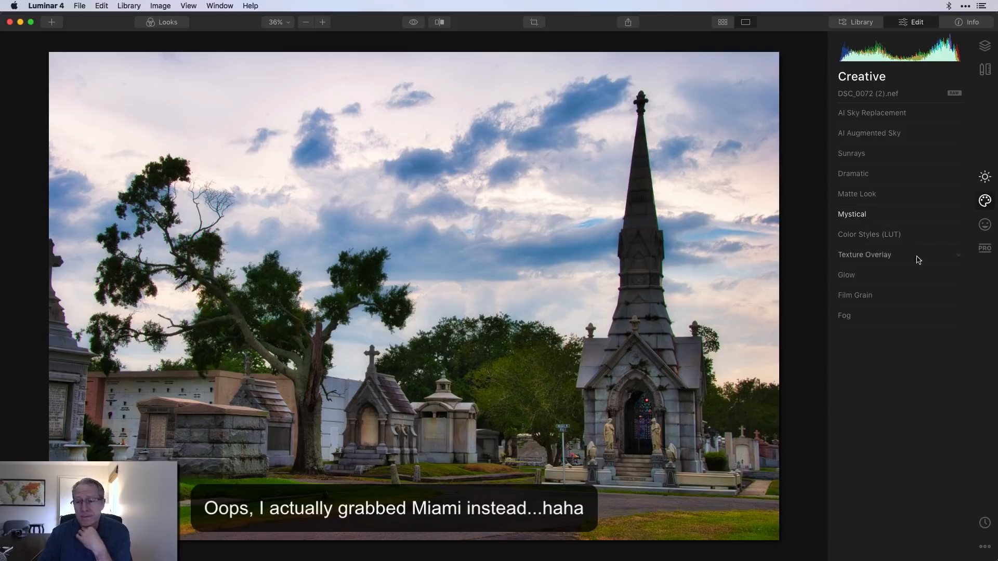
pyautogui.click(984, 225)
pyautogui.moveTo(838, 212); pyautogui.dragTo(802, 213)
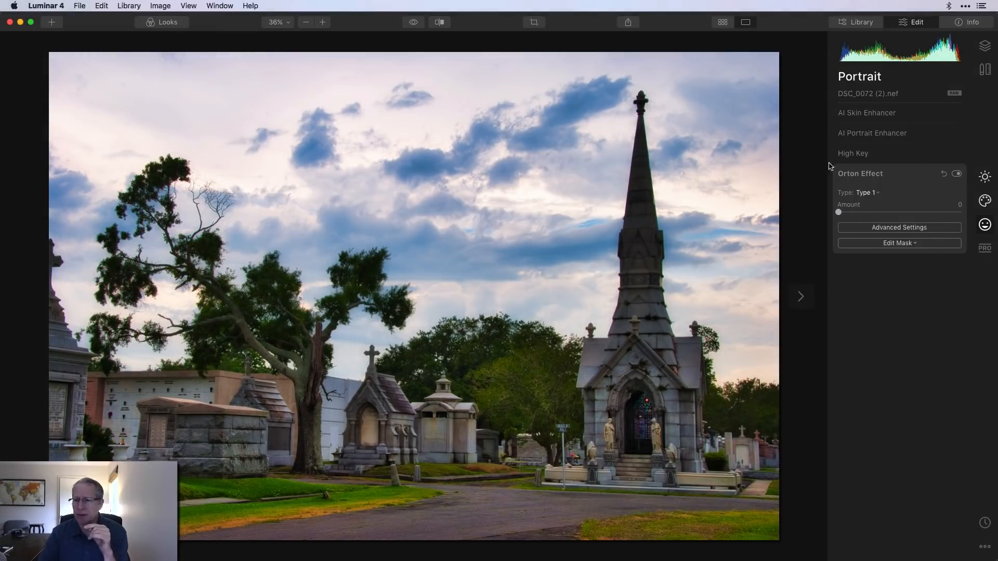
pyautogui.click(922, 183)
# - Lighten the stone of the church spire with Dodge & Burn, using a brush size of 28 at 22% strength
pyautogui.click(980, 253)
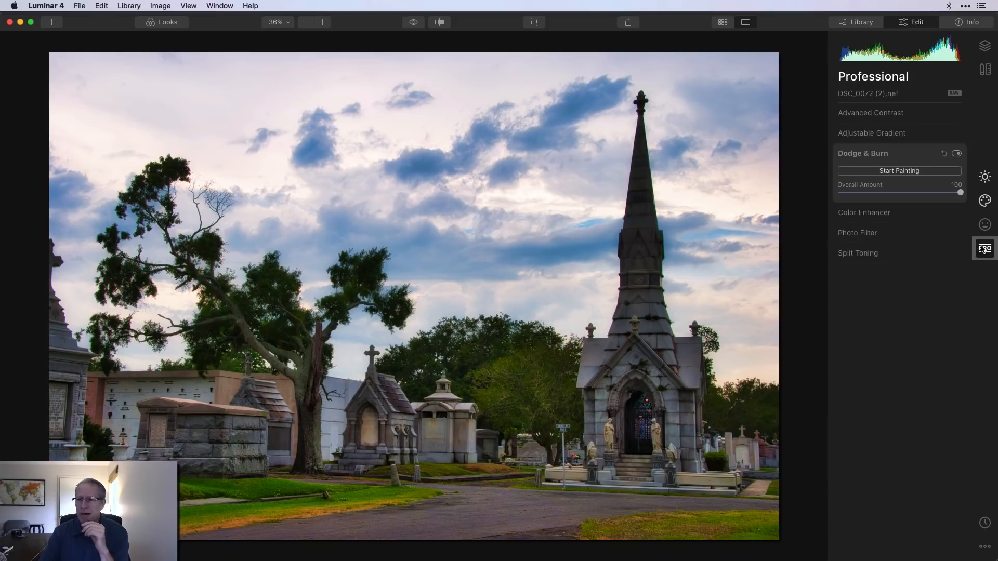
pyautogui.click(913, 173)
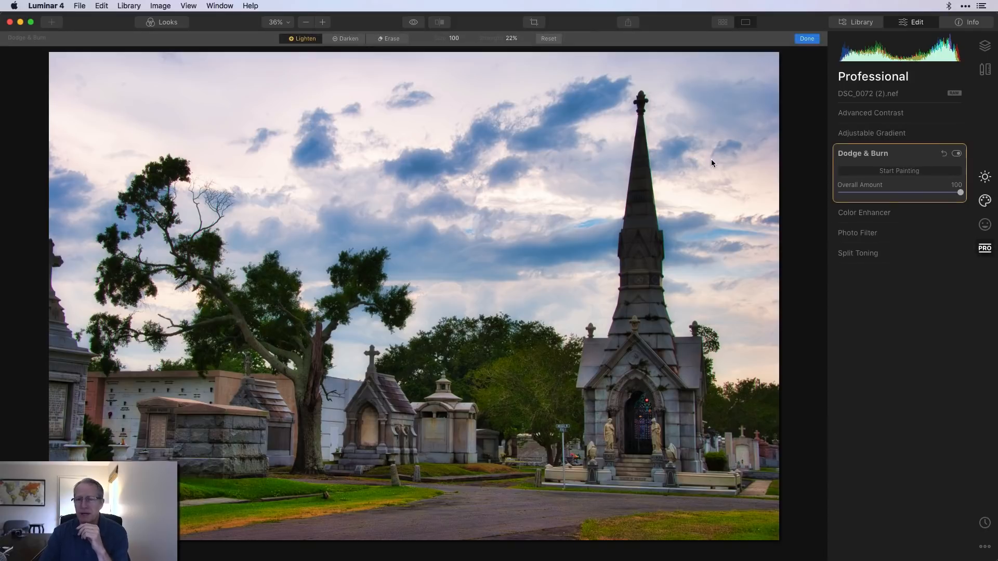
pyautogui.press('[')
pyautogui.press('[')
pyautogui.press('[')
pyautogui.press('[')
pyautogui.press('[')
pyautogui.press('[')
pyautogui.press(']')
pyautogui.press(']')
pyautogui.moveTo(646, 233)
pyautogui.mouseDown()
pyautogui.moveTo(653, 266)
pyautogui.moveTo(640, 155)
pyautogui.moveTo(637, 262)
pyautogui.moveTo(636, 209)
pyautogui.moveTo(629, 258)
pyautogui.moveTo(644, 239)
pyautogui.moveTo(653, 250)
pyautogui.moveTo(649, 261)
pyautogui.moveTo(638, 241)
pyautogui.moveTo(626, 262)
pyautogui.moveTo(623, 248)
pyautogui.moveTo(638, 234)
pyautogui.moveTo(639, 149)
pyautogui.moveTo(651, 236)
pyautogui.moveTo(647, 249)
pyautogui.moveTo(630, 234)
pyautogui.moveTo(629, 266)
pyautogui.moveTo(654, 284)
pyautogui.moveTo(635, 282)
pyautogui.moveTo(657, 247)
pyautogui.moveTo(651, 233)
pyautogui.moveTo(628, 244)
pyautogui.mouseUp()
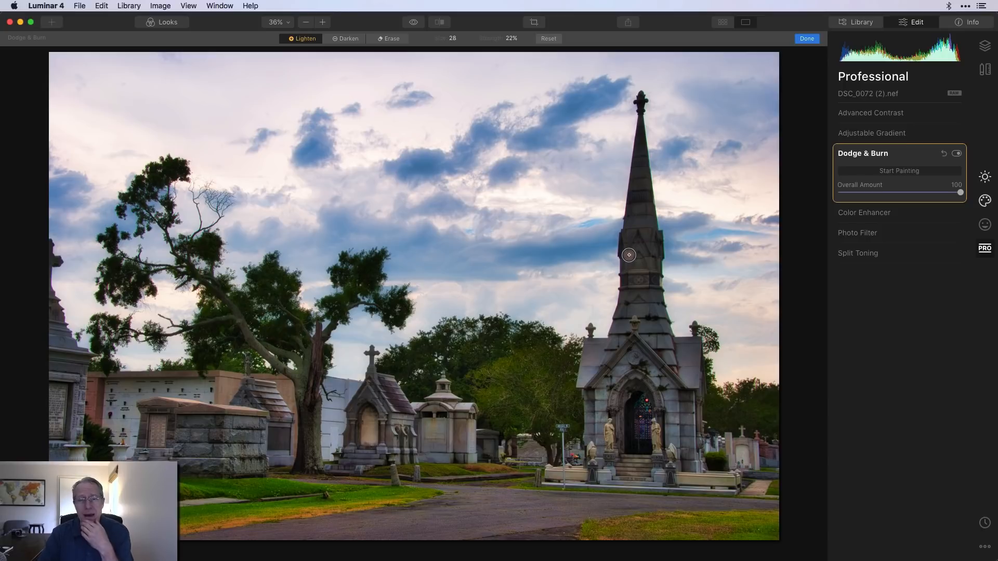
# - Reduce the Lighten brush size to 10 and finish the Dodge & Burn painting
pyautogui.press('[')
pyautogui.press('[')
pyautogui.press('[')
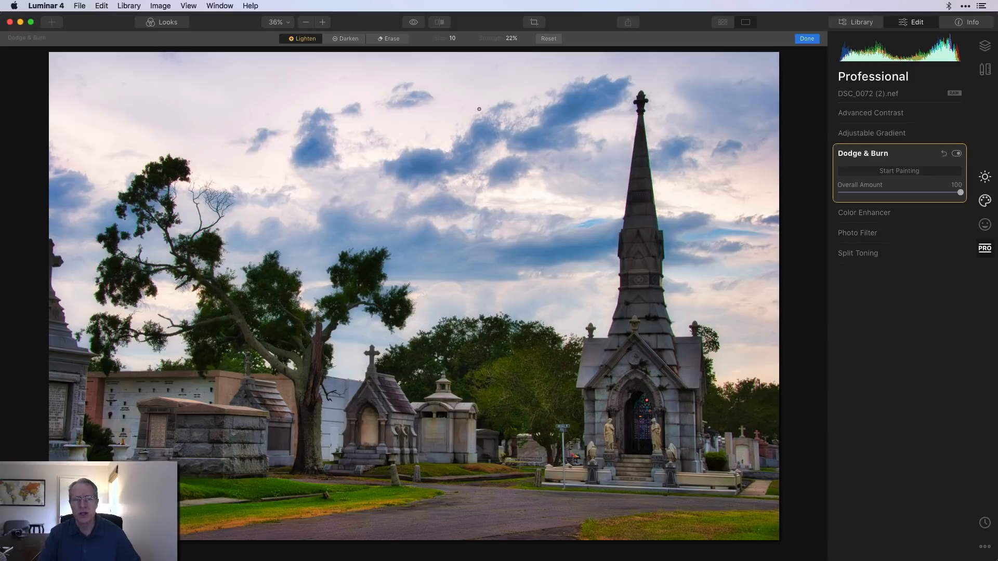
pyautogui.click(808, 38)
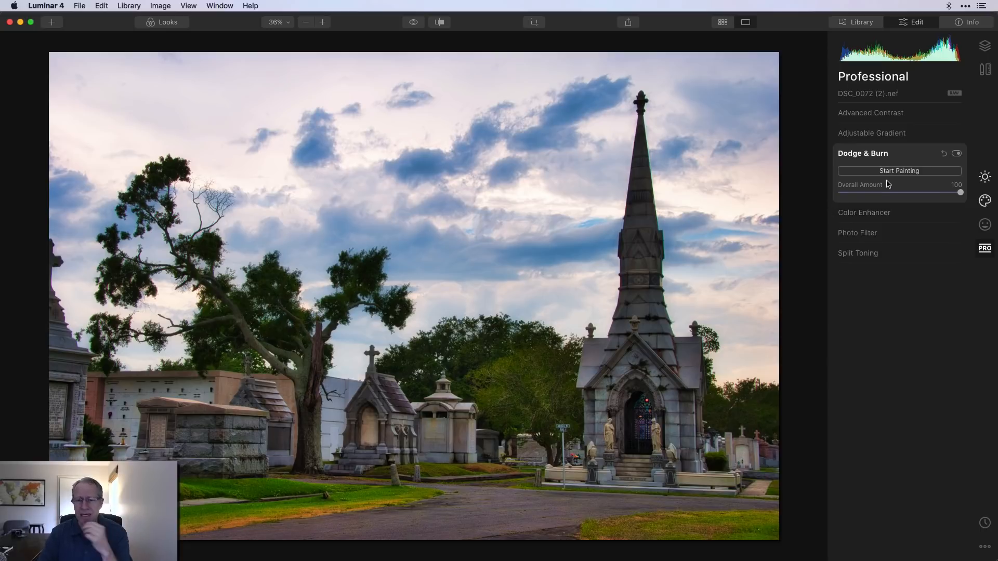
# - Split-tone the photo with shadows hue 225 and saturation 16, and highlights saturation 21
pyautogui.click(876, 253)
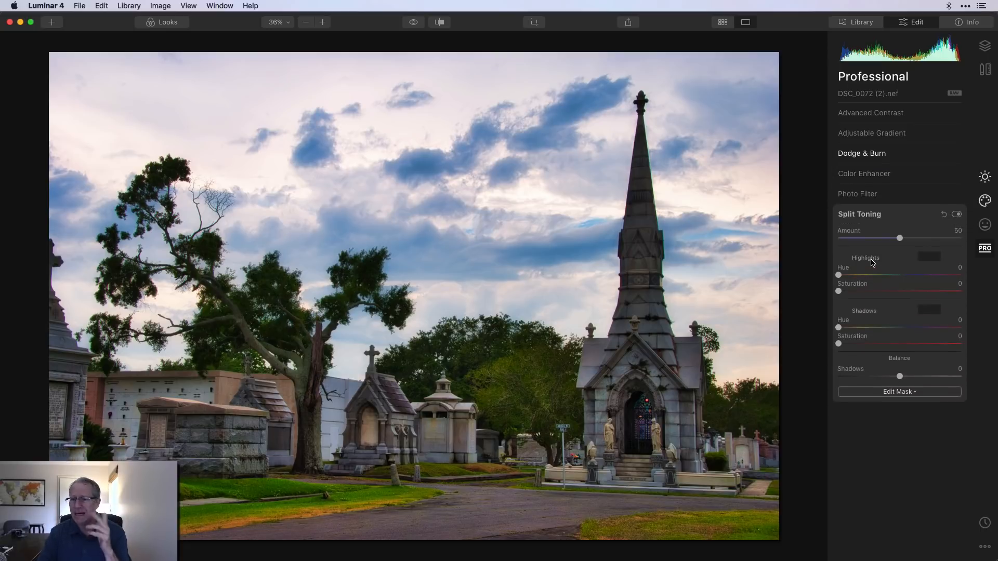
pyautogui.moveTo(838, 328); pyautogui.dragTo(919, 330)
pyautogui.moveTo(839, 344); pyautogui.dragTo(859, 345)
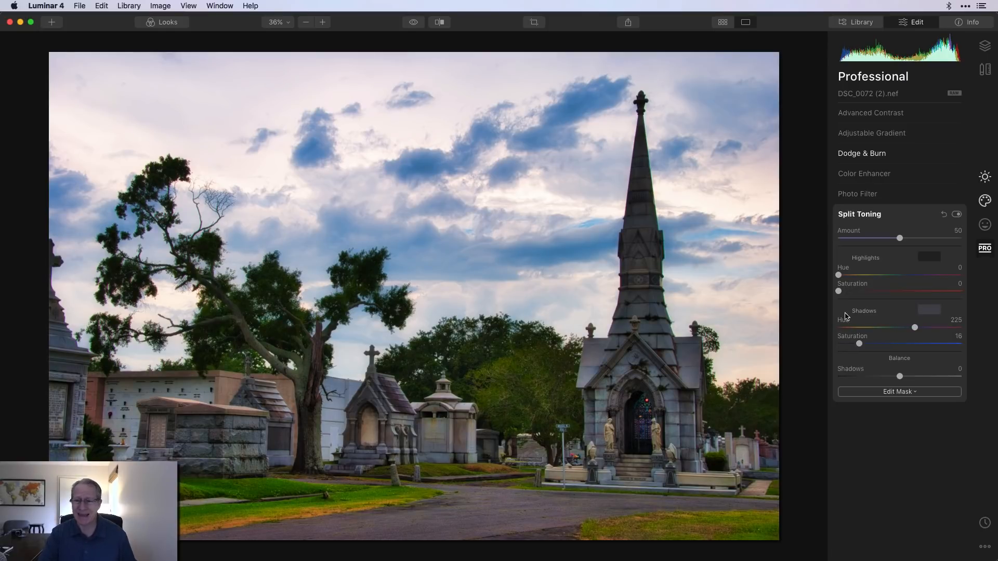
pyautogui.moveTo(839, 291); pyautogui.dragTo(867, 291)
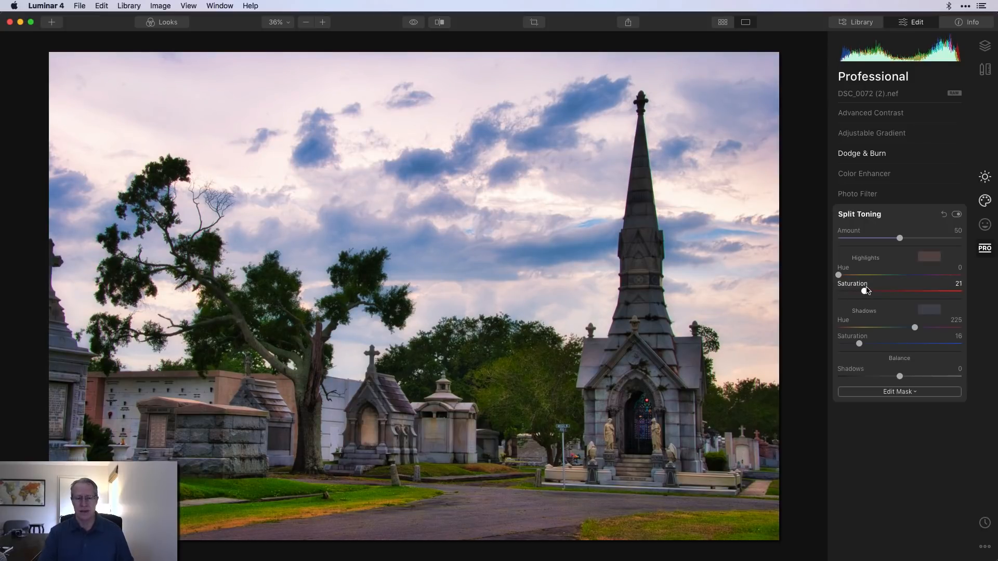
# - Add a vignette with an amount of -37, a size of 24 and an inner light of 27
pyautogui.click(985, 177)
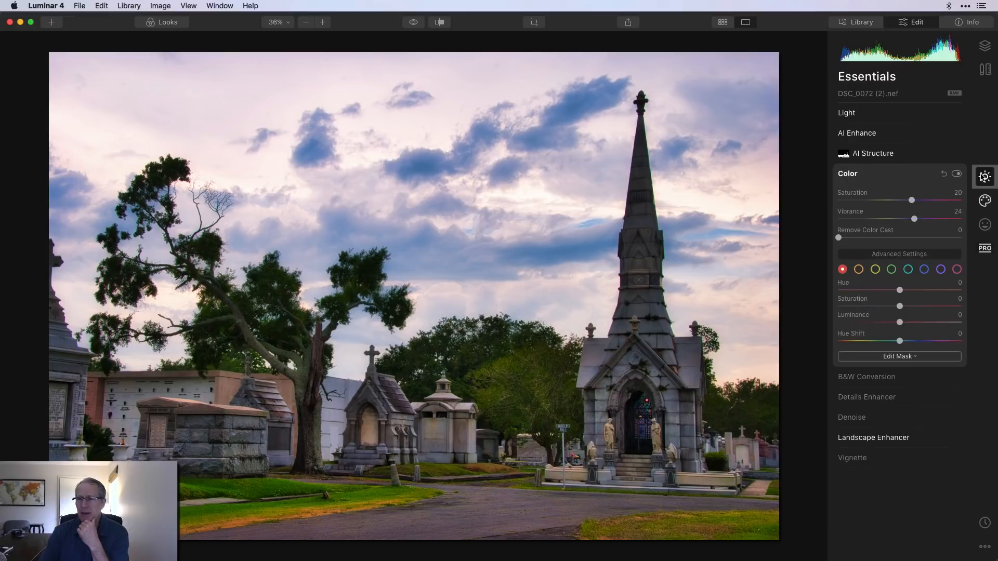
pyautogui.click(845, 457)
pyautogui.moveTo(900, 321); pyautogui.dragTo(868, 340)
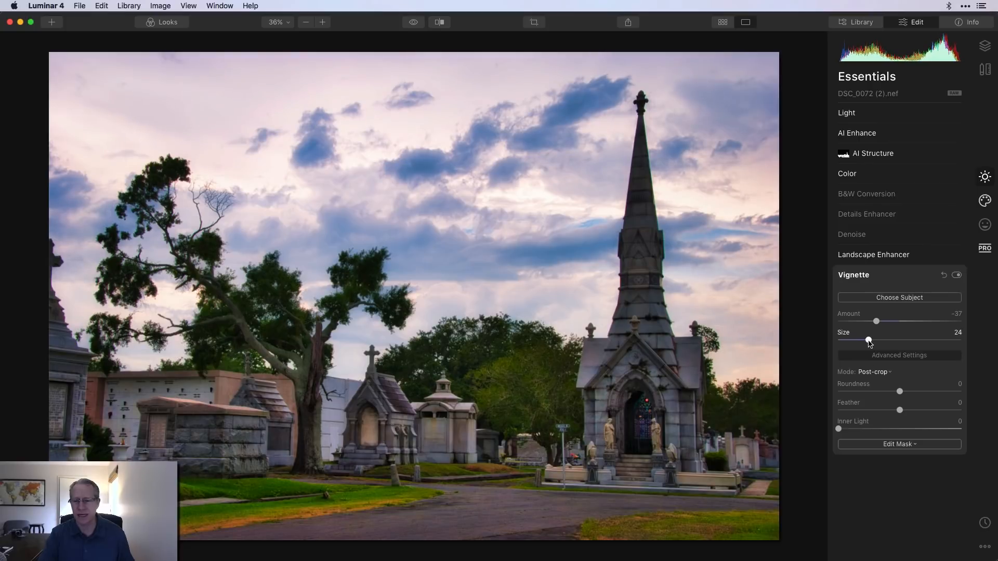
pyautogui.moveTo(840, 429); pyautogui.dragTo(873, 426)
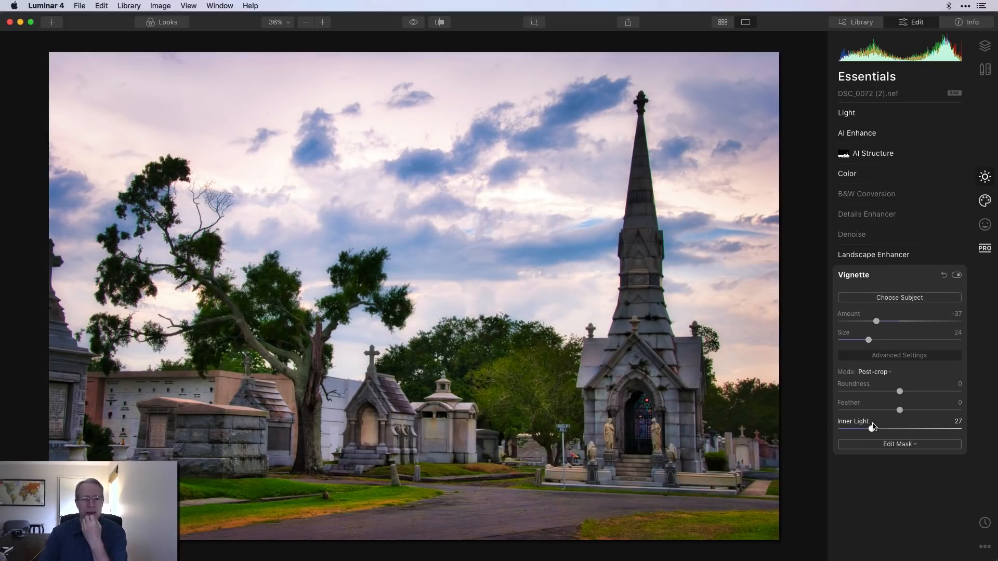
# - Tone down the greens in the photo by reducing their saturation to about -49 and lowering their luminance slightly
pyautogui.click(918, 180)
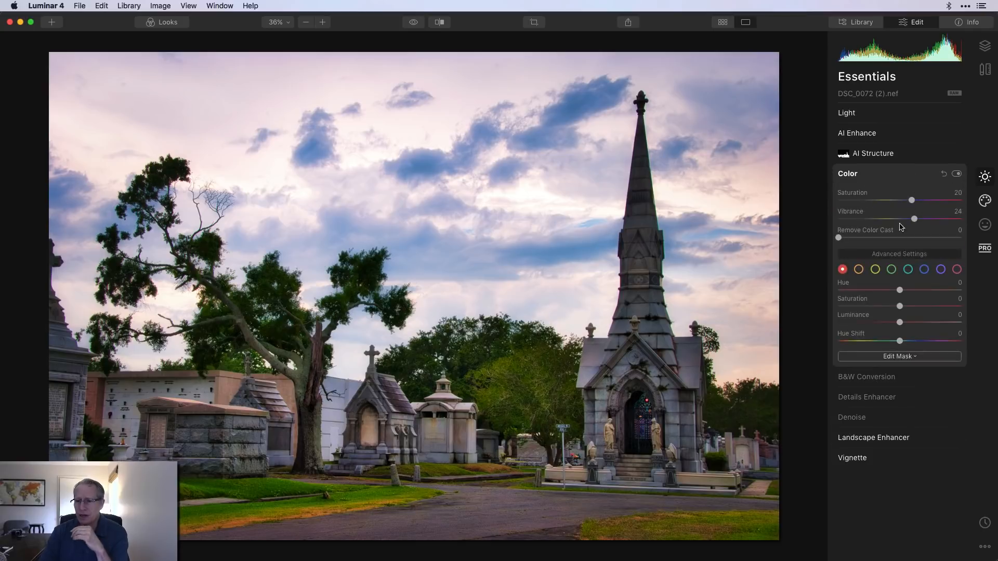
pyautogui.click(891, 269)
pyautogui.moveTo(899, 306); pyautogui.dragTo(870, 306)
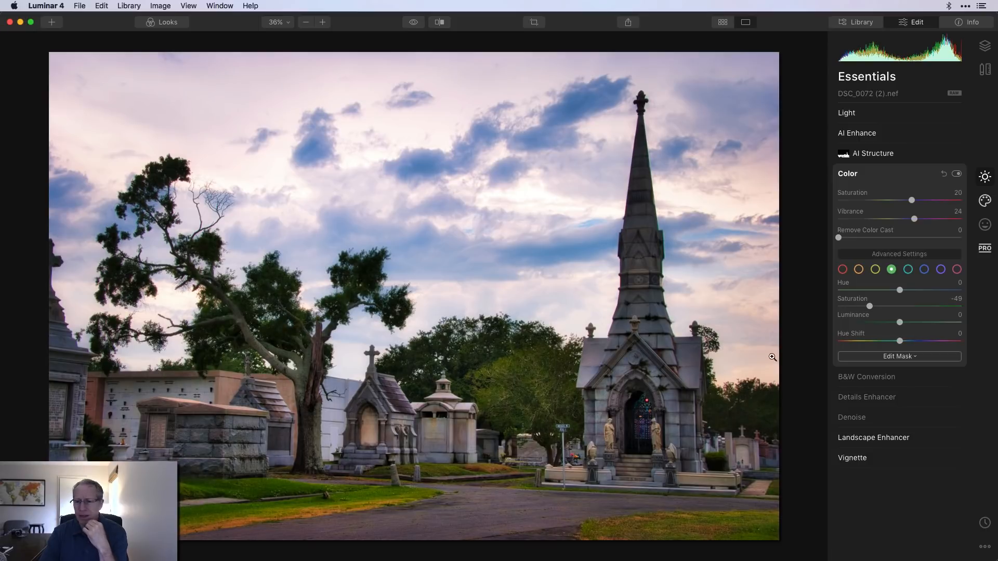
pyautogui.moveTo(901, 323); pyautogui.dragTo(887, 323)
pyautogui.moveTo(870, 306); pyautogui.dragTo(867, 306)
pyautogui.click(882, 176)
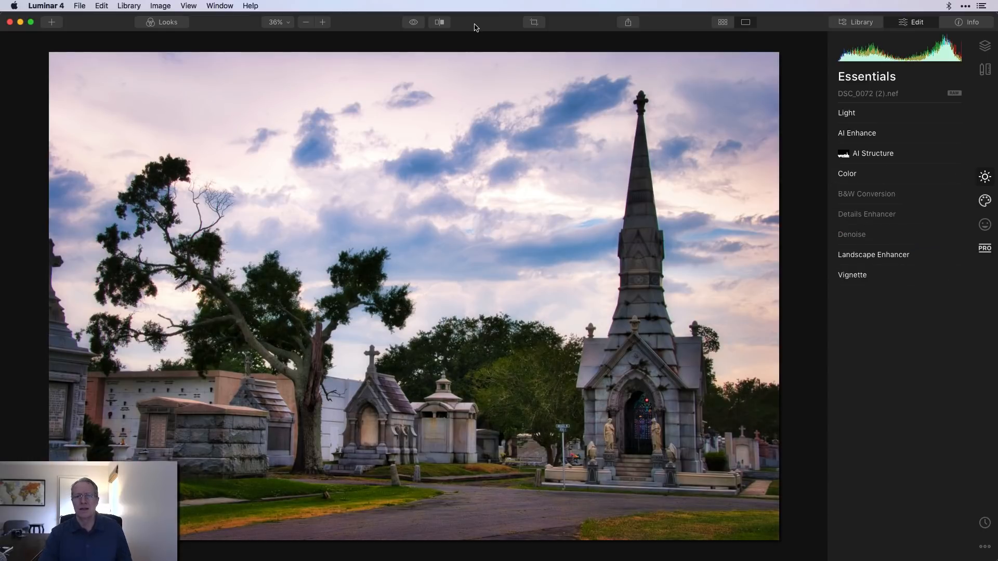
# - Compare the edited cemetery photo with its original version and with the old HDR image in Preview
pyautogui.click(439, 22)
pyautogui.moveTo(413, 109); pyautogui.dragTo(218, 102)
pyautogui.click(438, 23)
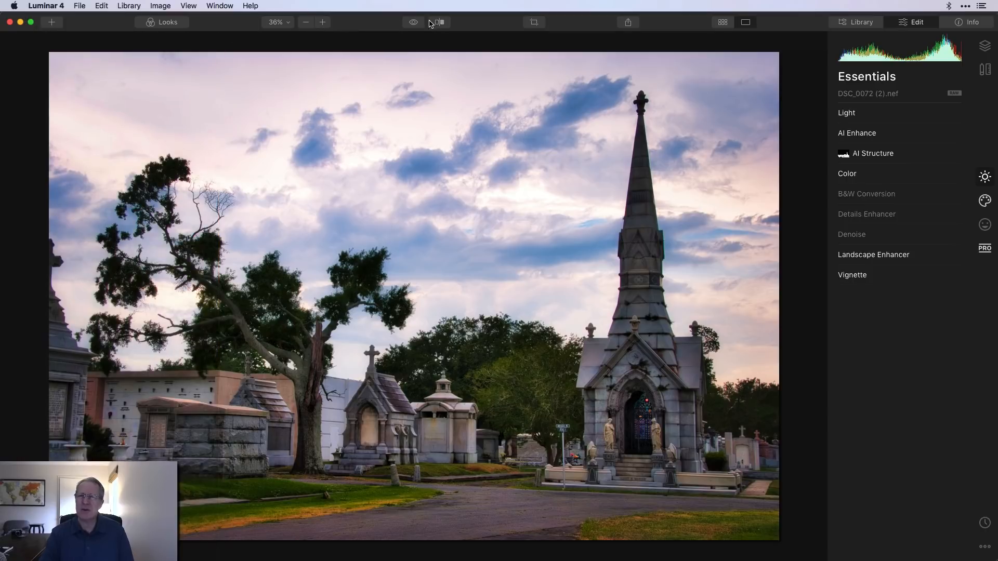
pyautogui.click(414, 22)
pyautogui.click(415, 22)
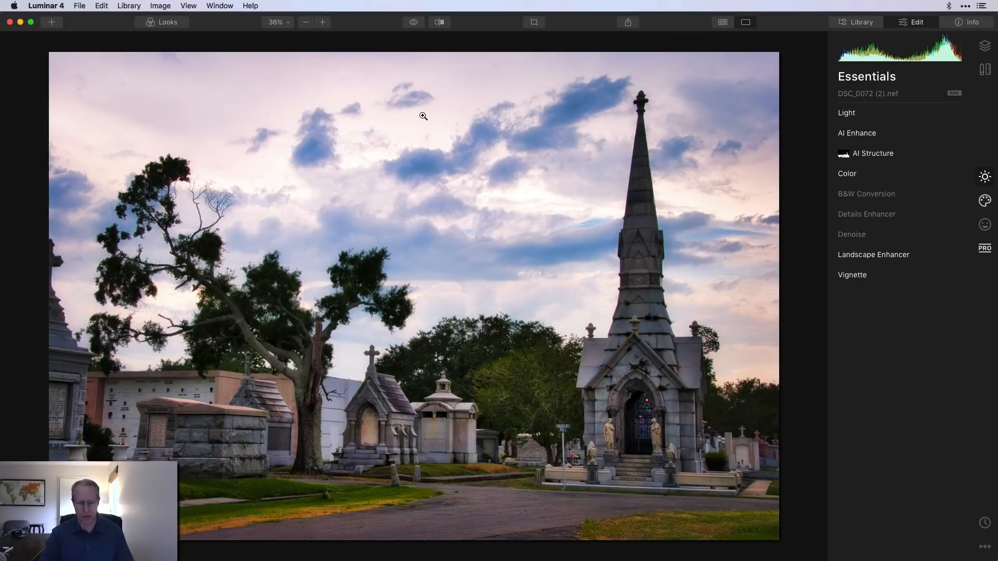
pyautogui.press('super+Tab')
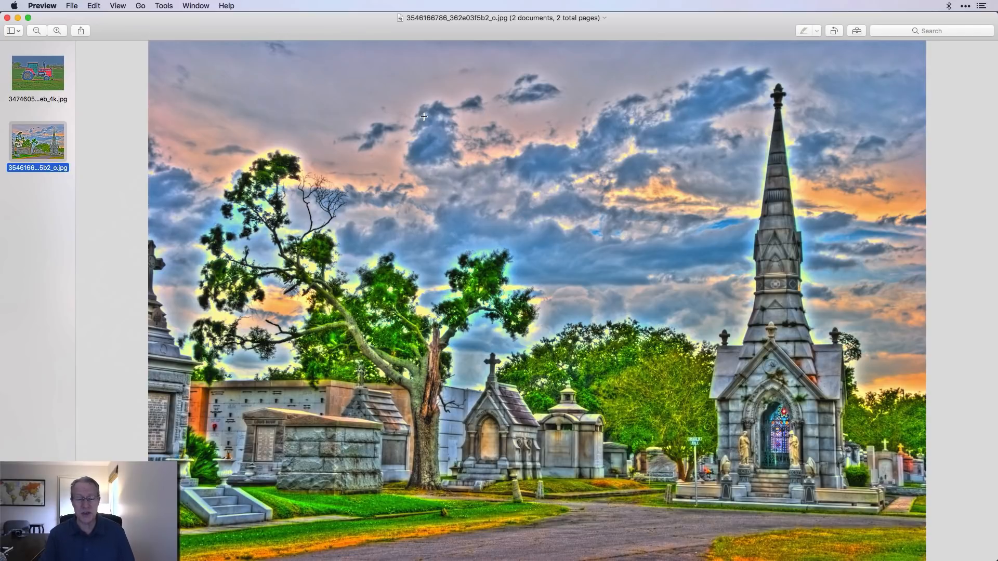
pyautogui.press('super+Tab')
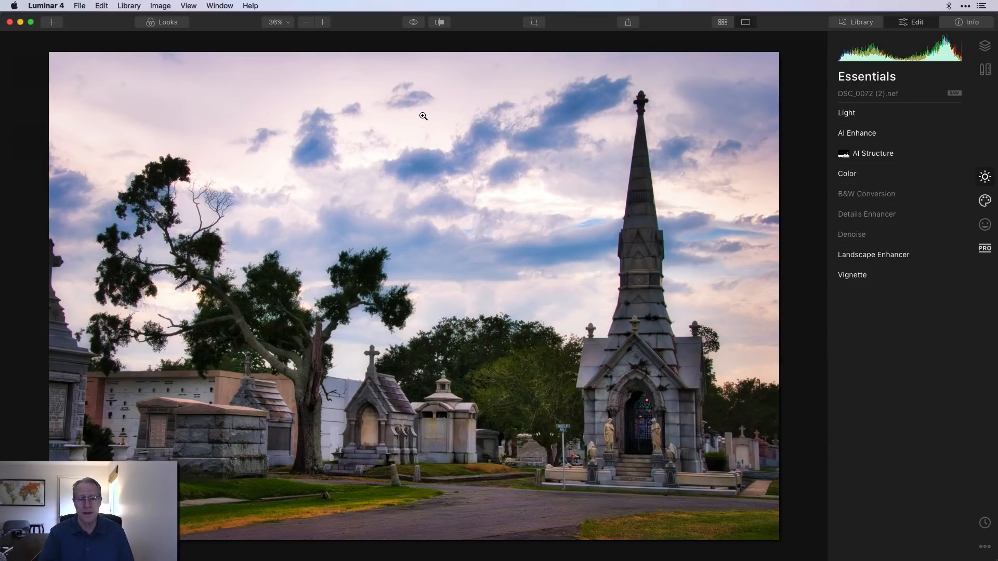
# - Adjust the photo's white balance to a tint of -1 and a temperature of 4995
pyautogui.click(863, 121)
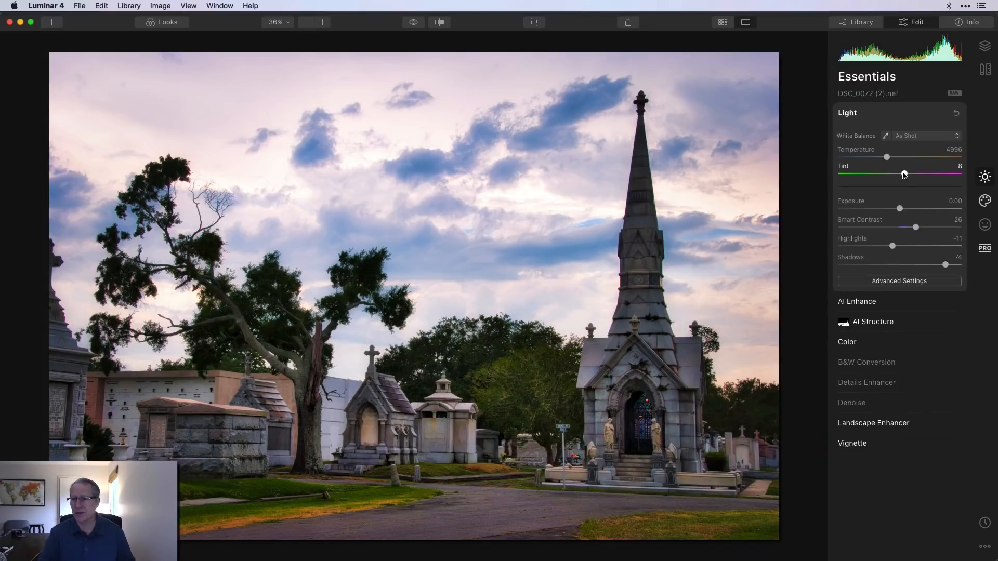
pyautogui.moveTo(905, 174); pyautogui.dragTo(886, 160)
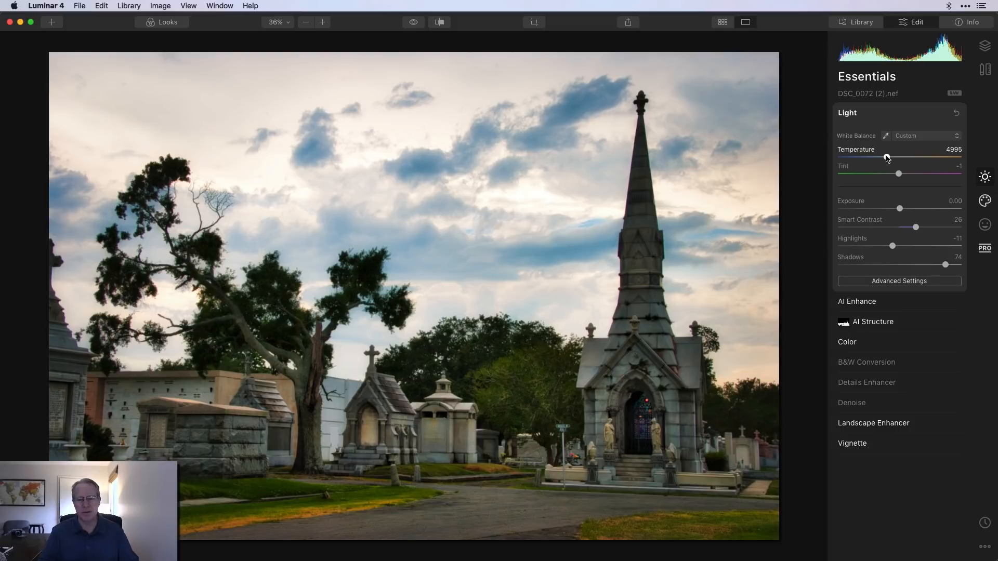